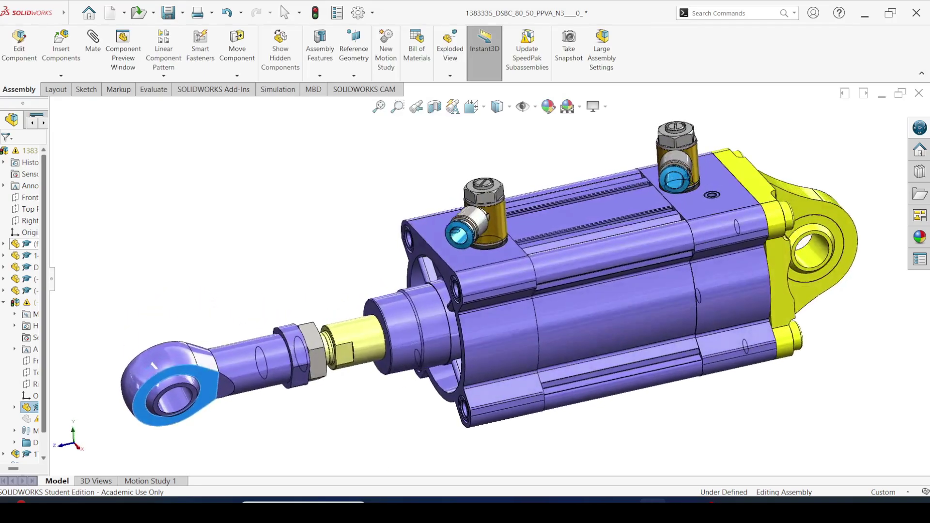
Reach Festo's India site through the Asia region list and open its login page
mouse_move(382, 389)
middle_down()
mouse_move(402, 357)
mouse_move(393, 367)
middle_up()
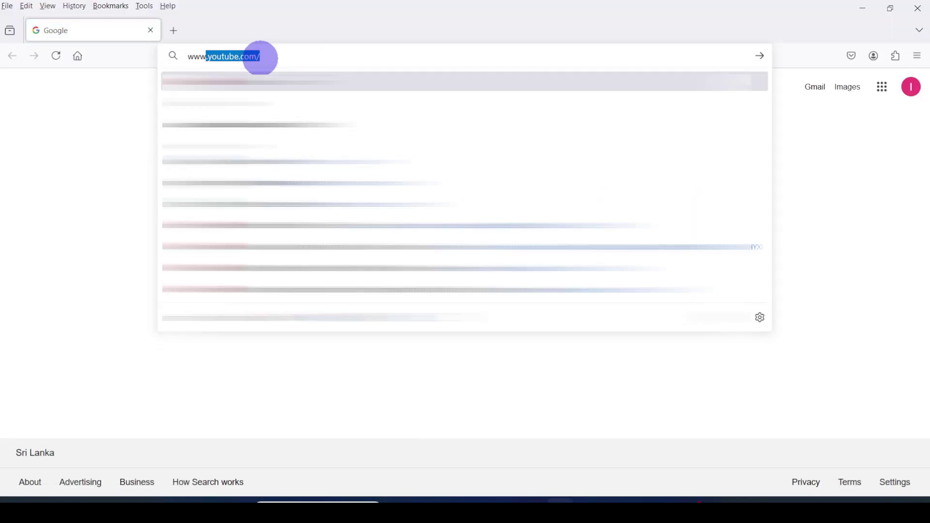
text(.fest)
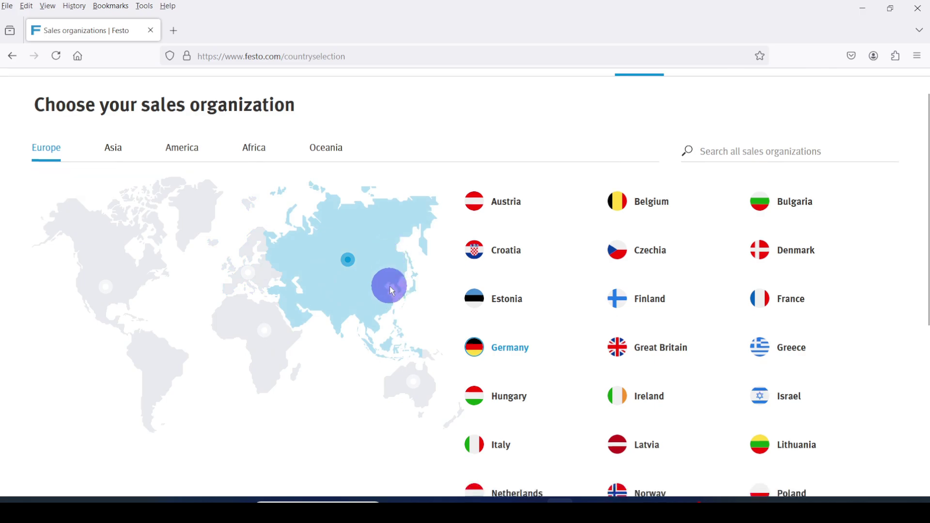
scroll(388, 285, down, 5)
scroll(388, 285, up, 5)
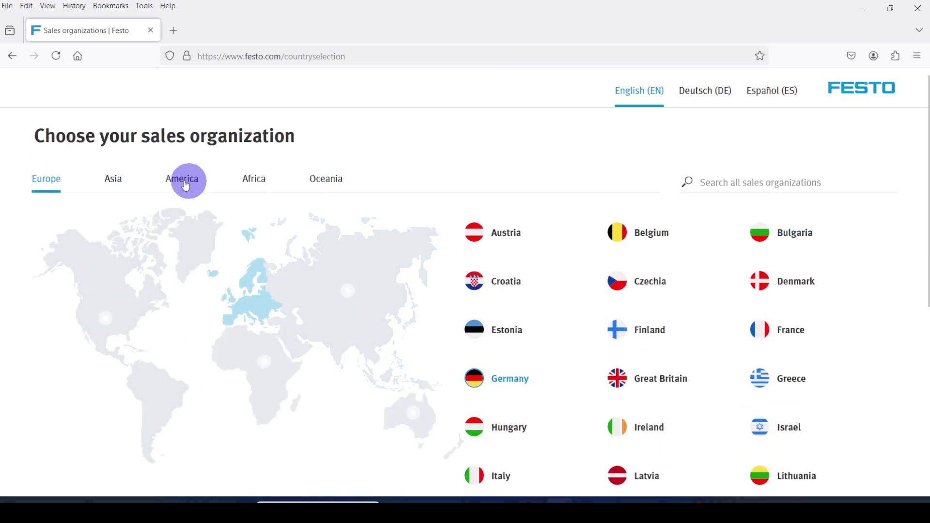
click(112, 183)
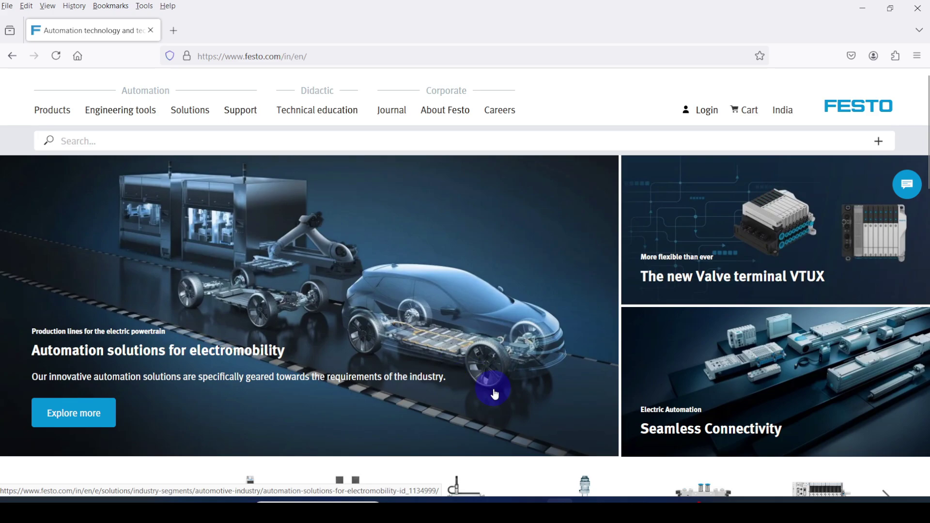
scroll(492, 390, down, 3)
scroll(492, 390, up, 3)
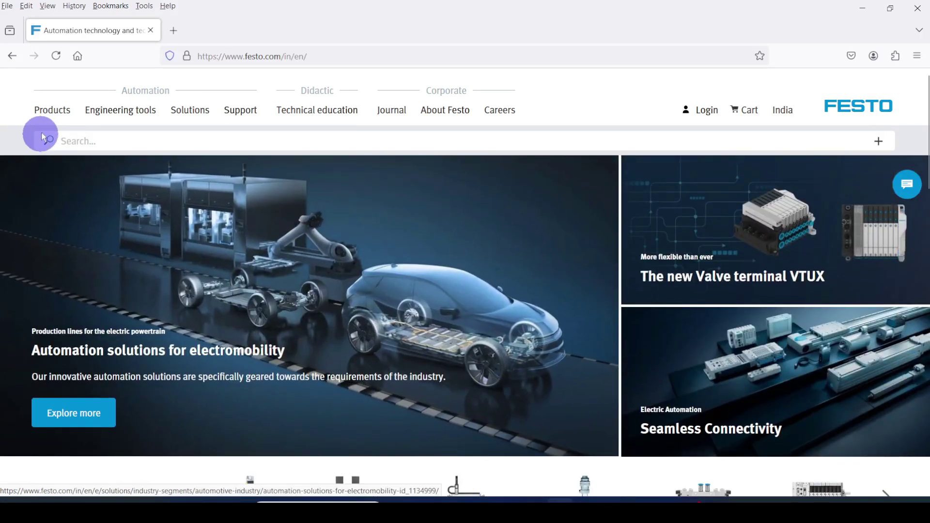
click(703, 110)
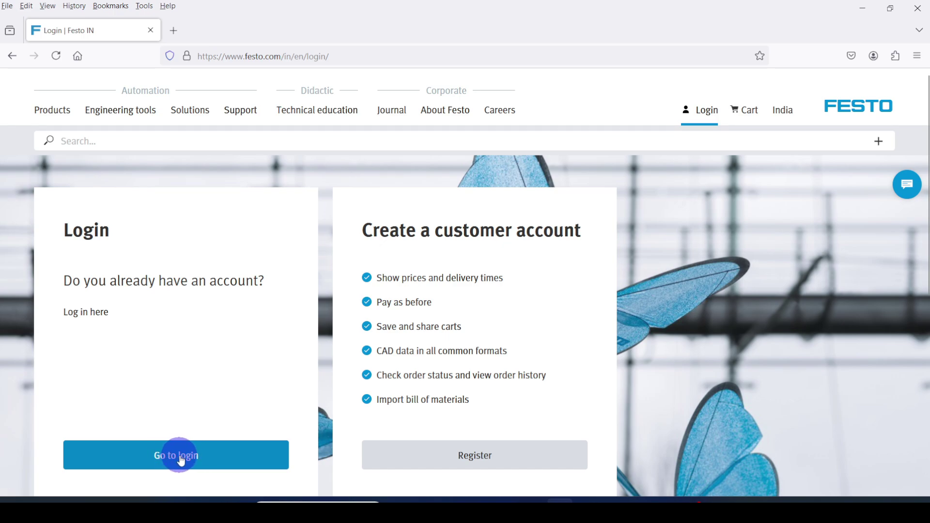
Log in with the account credentials and return to the India homepage as MyFesto
click(181, 461)
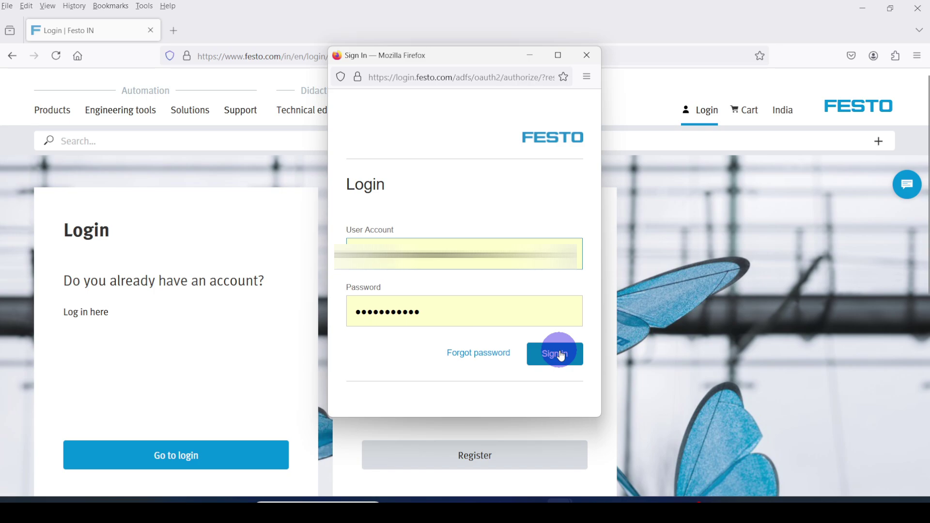
click(560, 355)
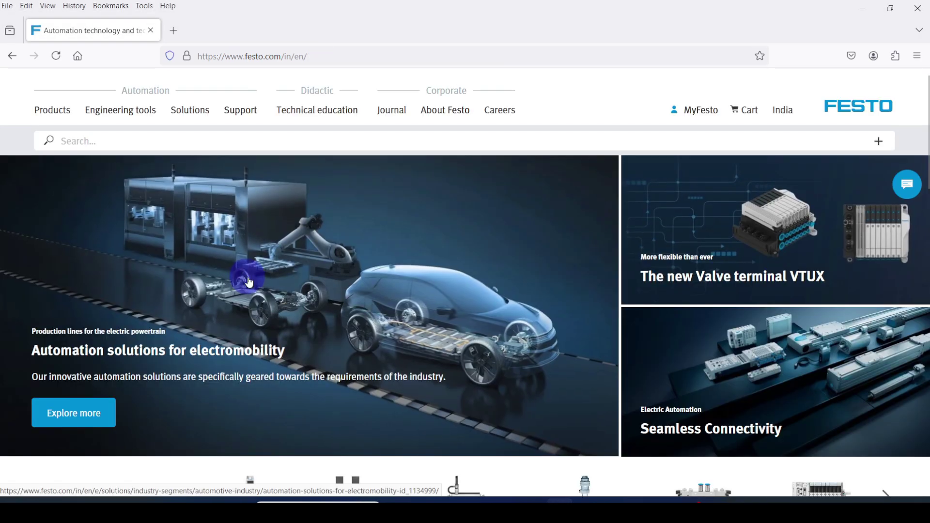
scroll(430, 384, down, 3)
scroll(436, 390, up, 3)
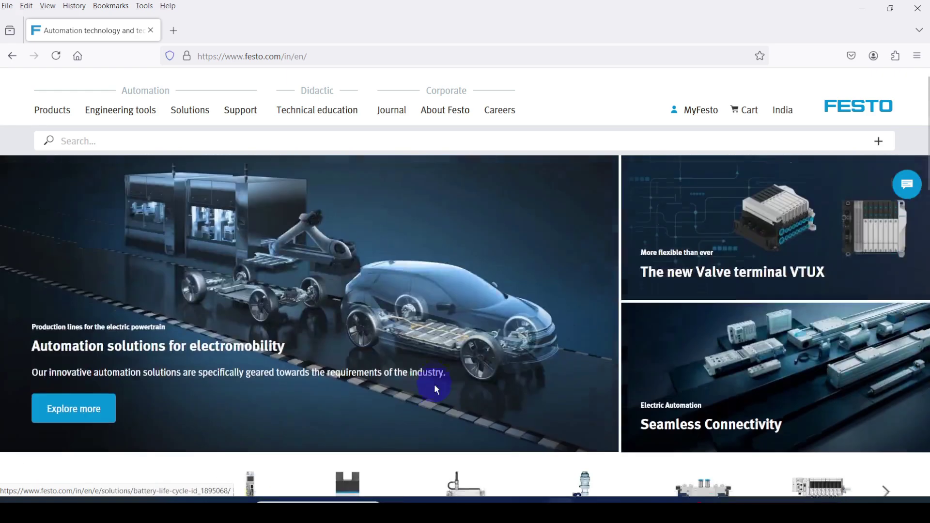
Browse Products > Actuators > Pneumatic cylinders > Piston rod cylinder to reach that catalogue
click(52, 115)
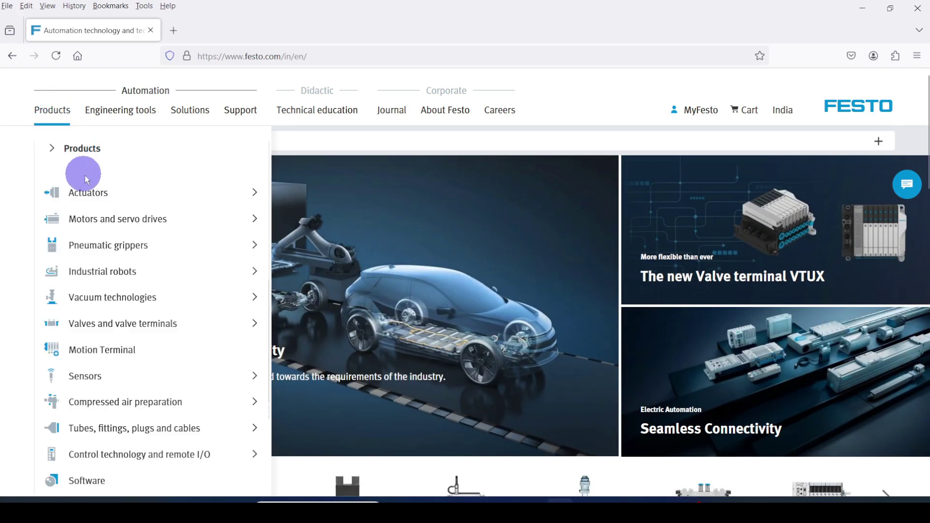
click(96, 196)
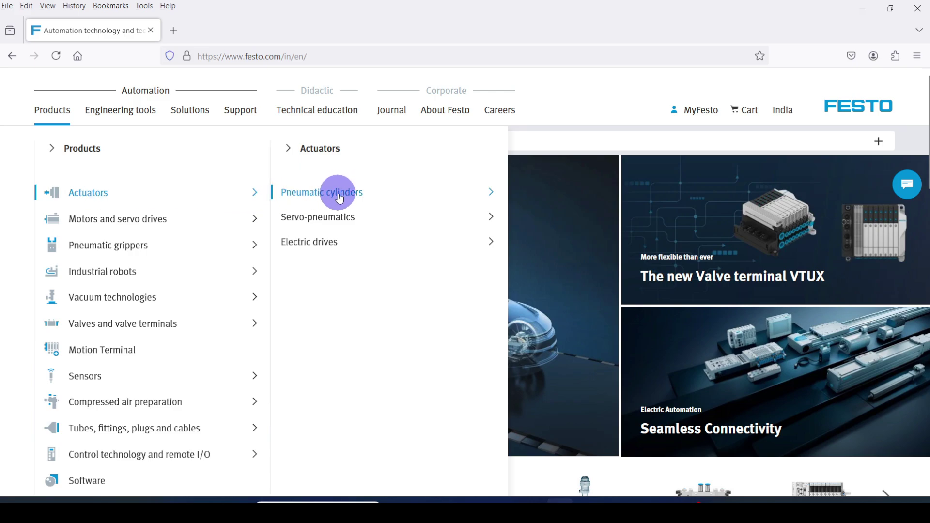
click(339, 199)
click(578, 195)
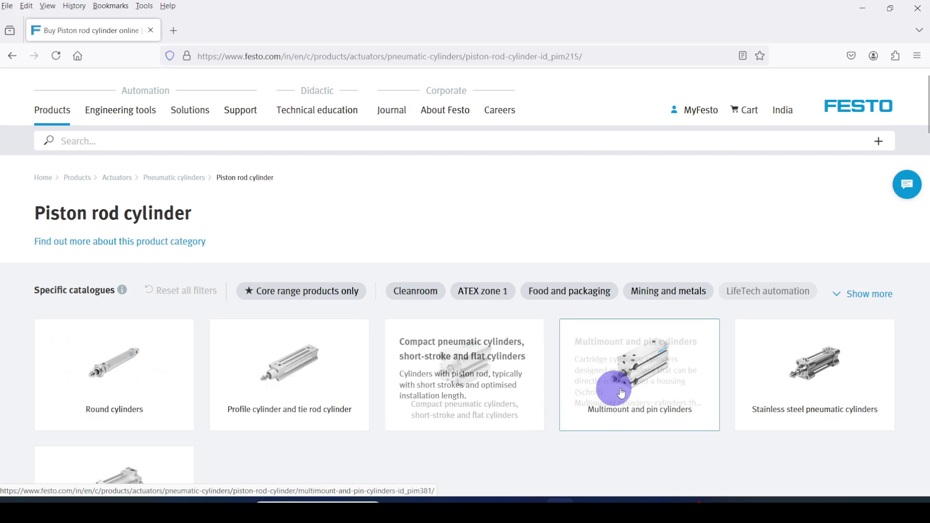
scroll(346, 415, down, 3)
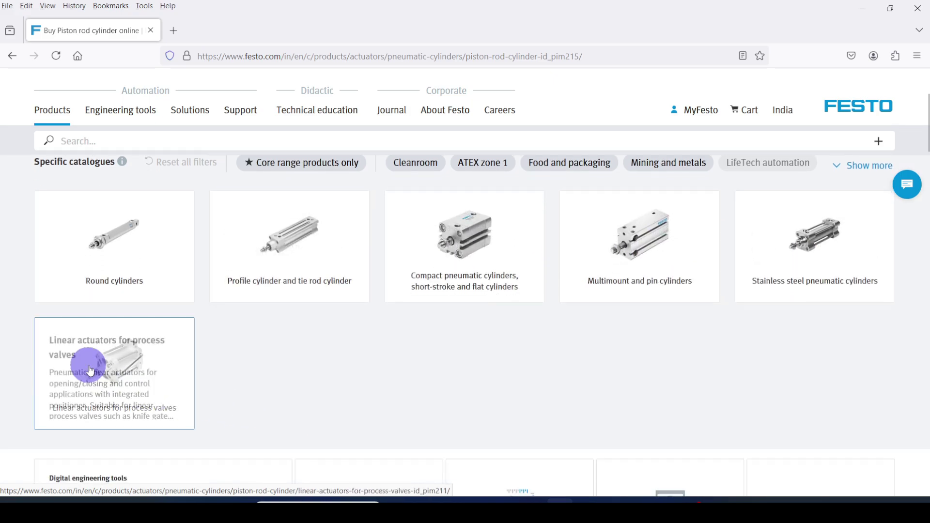
scroll(253, 386, up, 3)
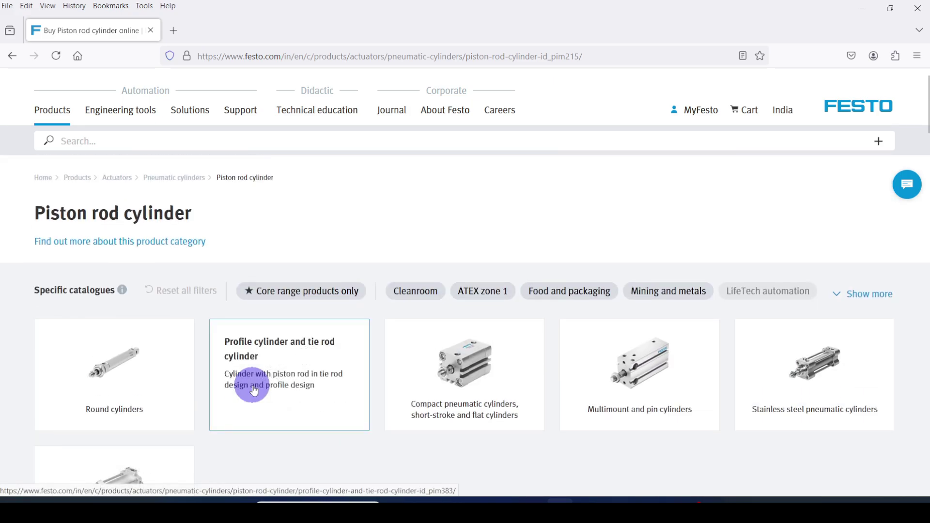
scroll(244, 410, down, 5)
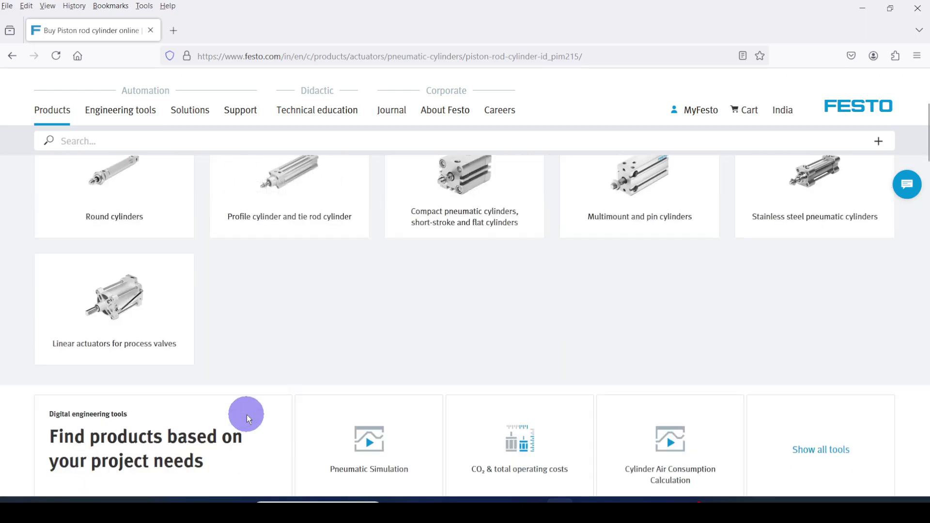
scroll(246, 415, down, 4)
scroll(247, 415, down, 3)
scroll(83, 291, down, 1)
scroll(114, 177, down, 1)
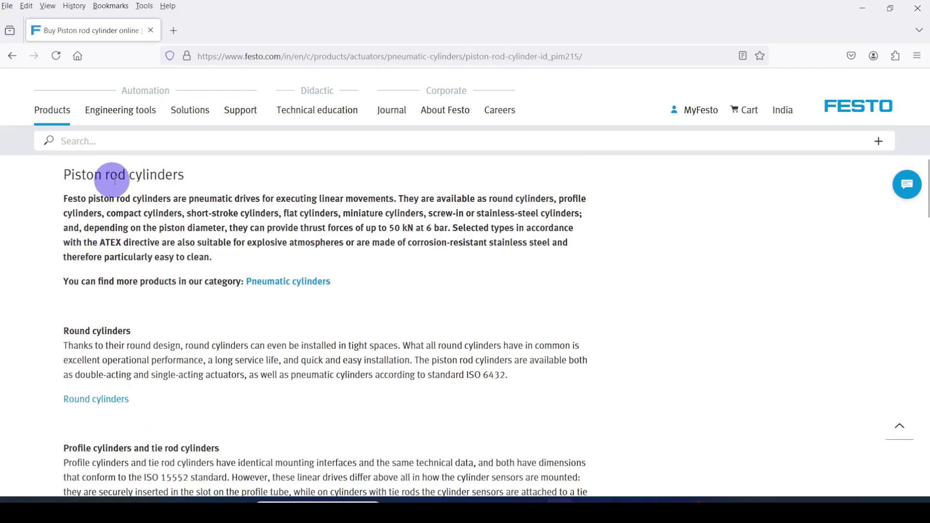
scroll(270, 356, down, 5)
scroll(269, 355, up, 3)
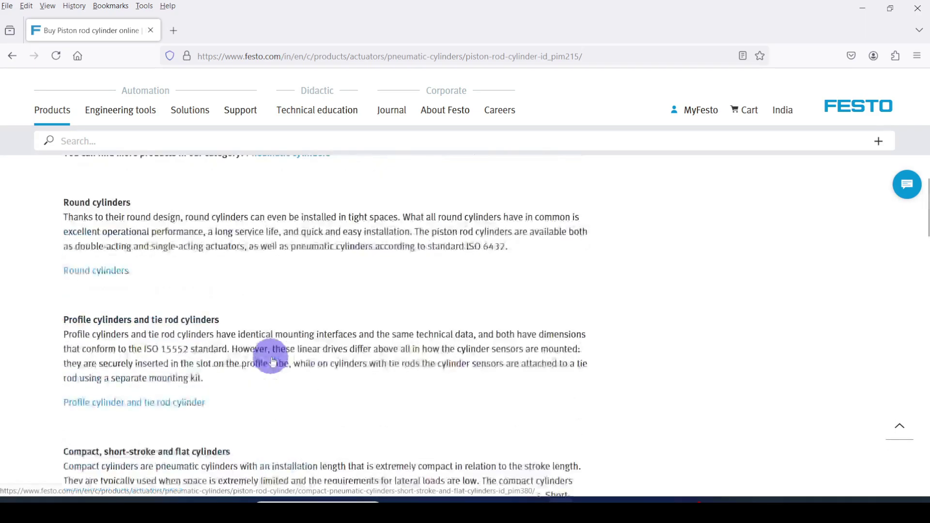
scroll(269, 356, up, 3)
scroll(270, 357, up, 3)
scroll(267, 358, up, 2)
scroll(268, 358, up, 2)
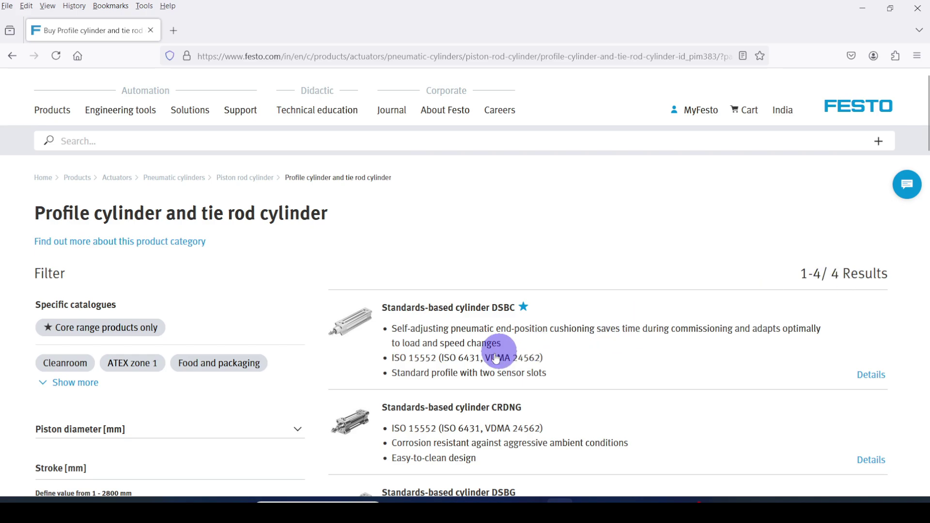
scroll(457, 357, down, 2)
scroll(458, 357, down, 3)
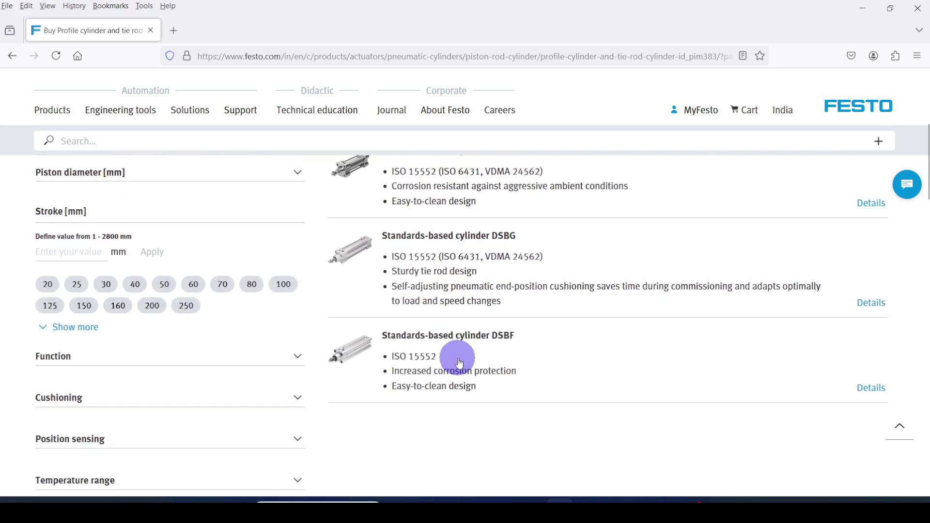
scroll(457, 359, up, 2)
scroll(451, 342, up, 2)
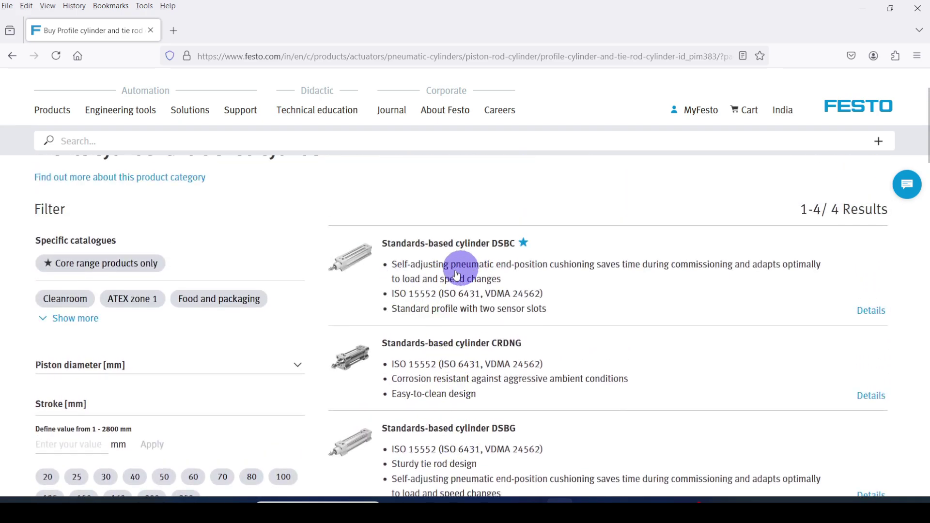
scroll(448, 393, down, 1)
scroll(449, 414, down, 1)
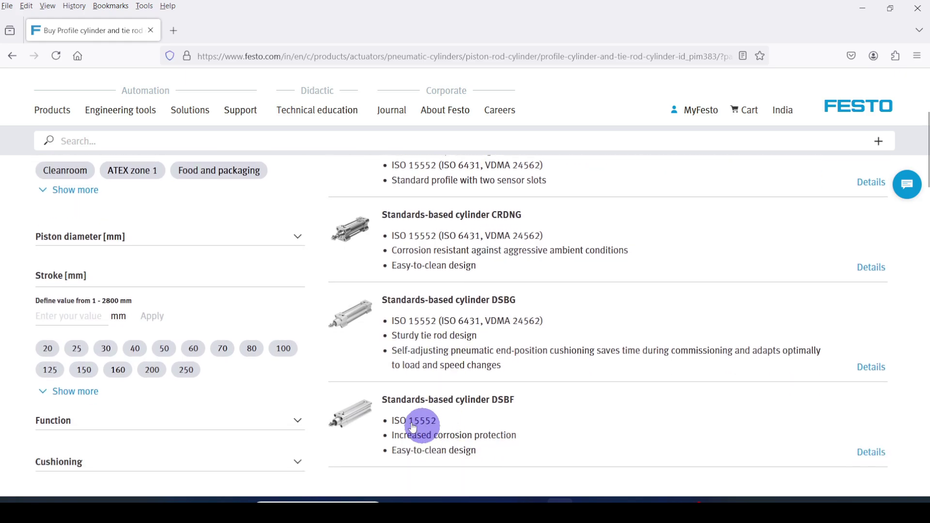
scroll(456, 422, up, 2)
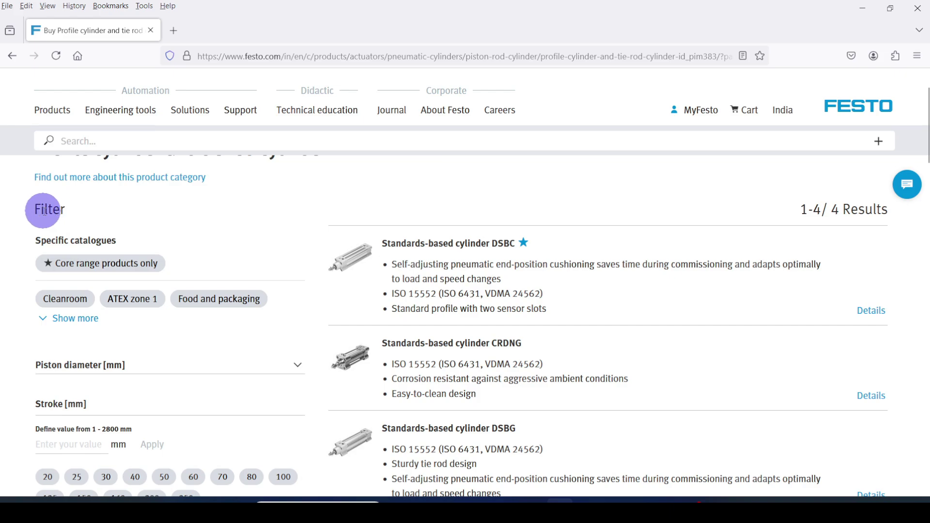
scroll(161, 356, down, 2)
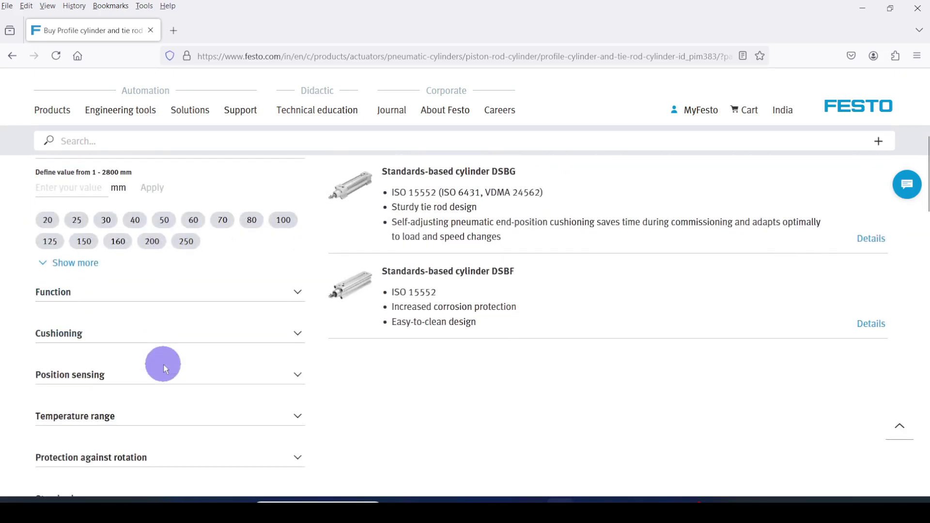
scroll(163, 366, up, 2)
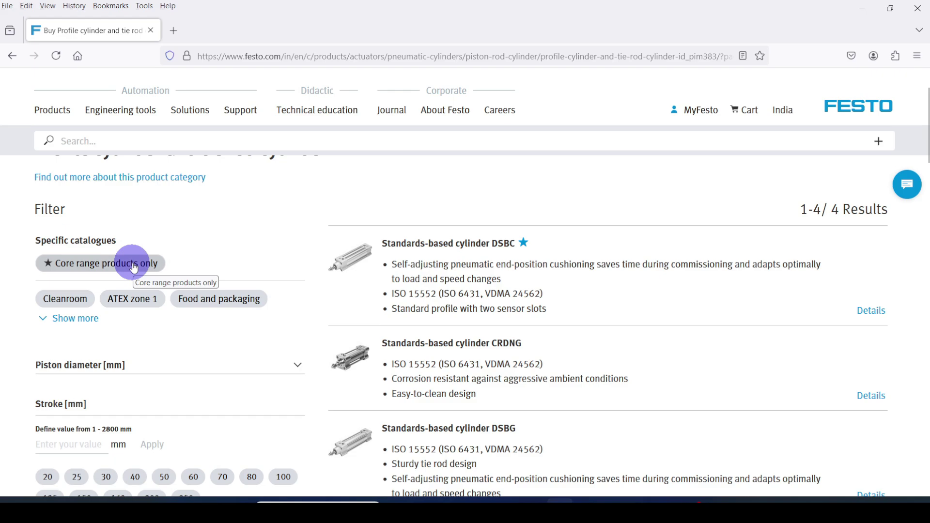
Filter to core range, 80 mm piston diameter, 50 mm stroke and double-acting function
click(134, 267)
scroll(187, 322, down, 3)
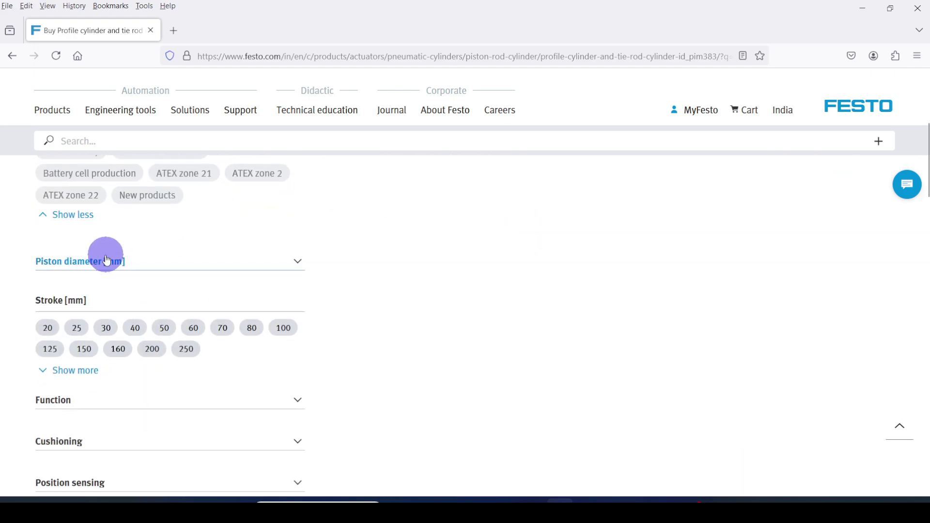
click(298, 262)
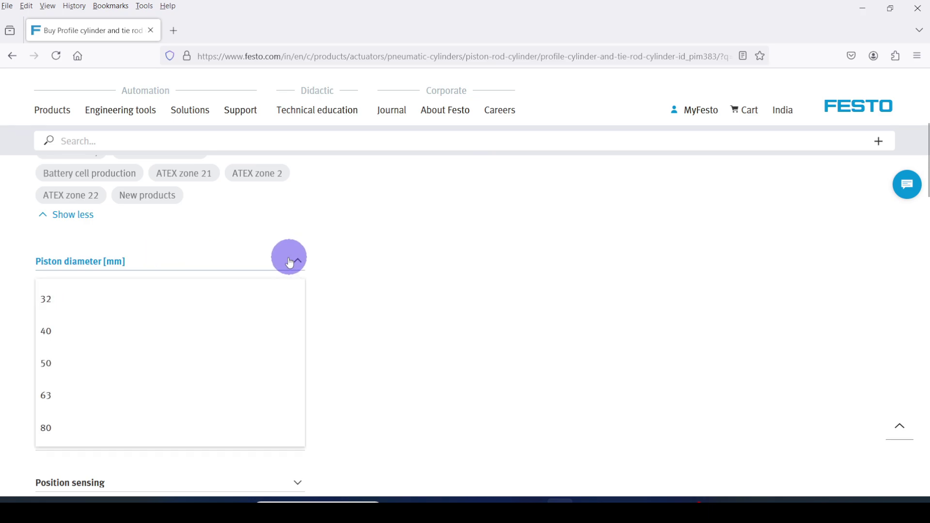
click(51, 430)
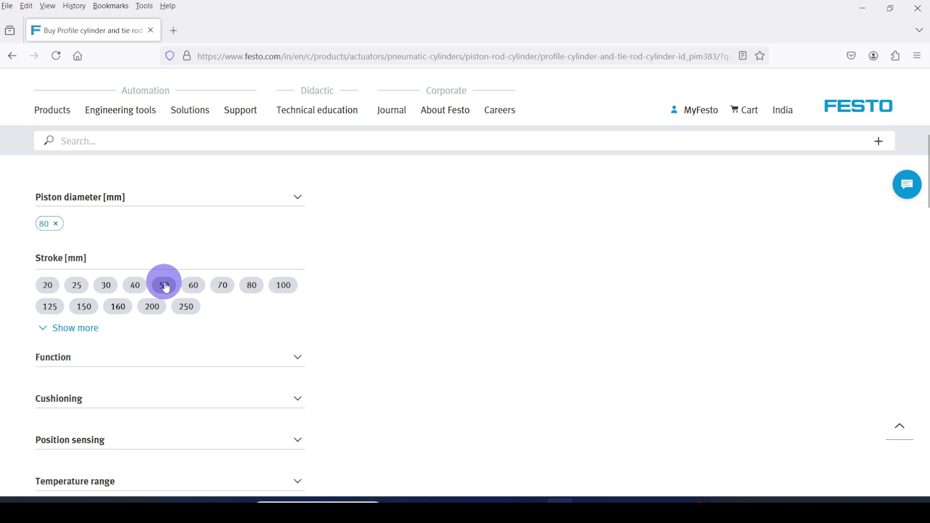
click(165, 285)
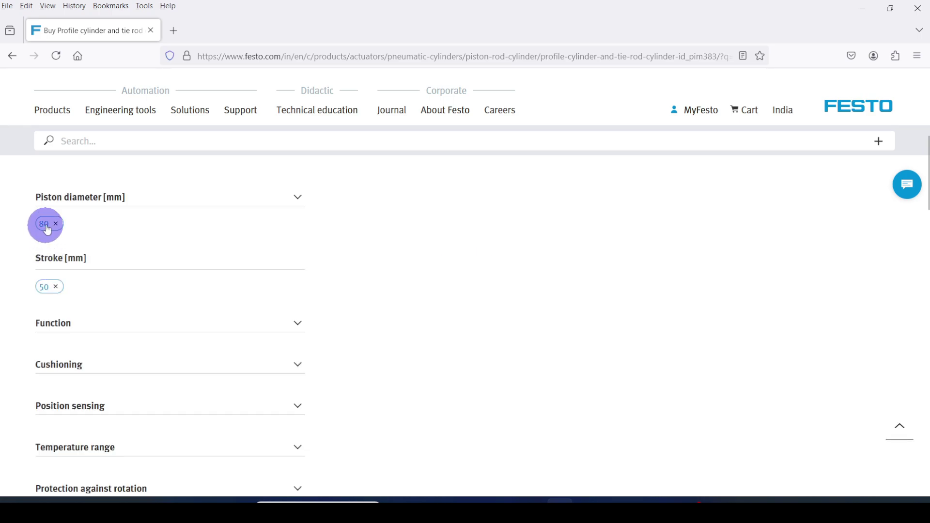
scroll(218, 269, down, 1)
click(297, 260)
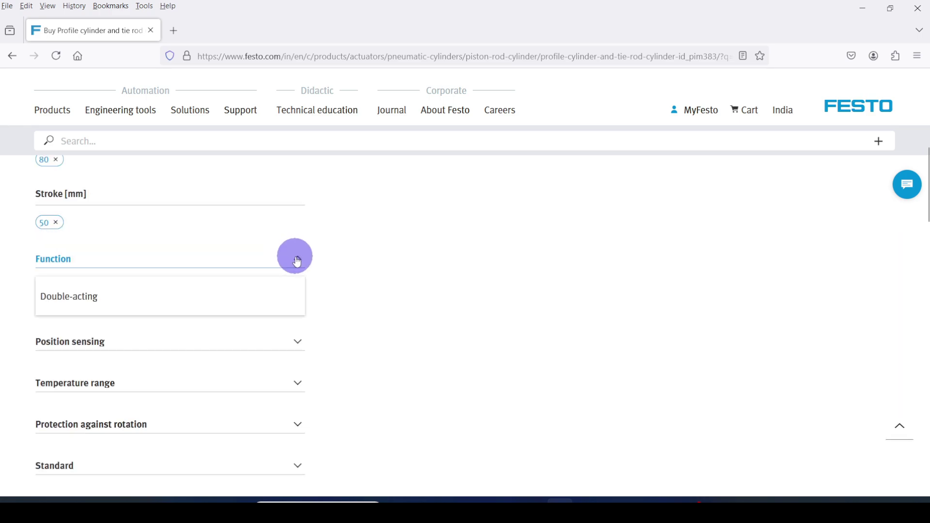
click(89, 296)
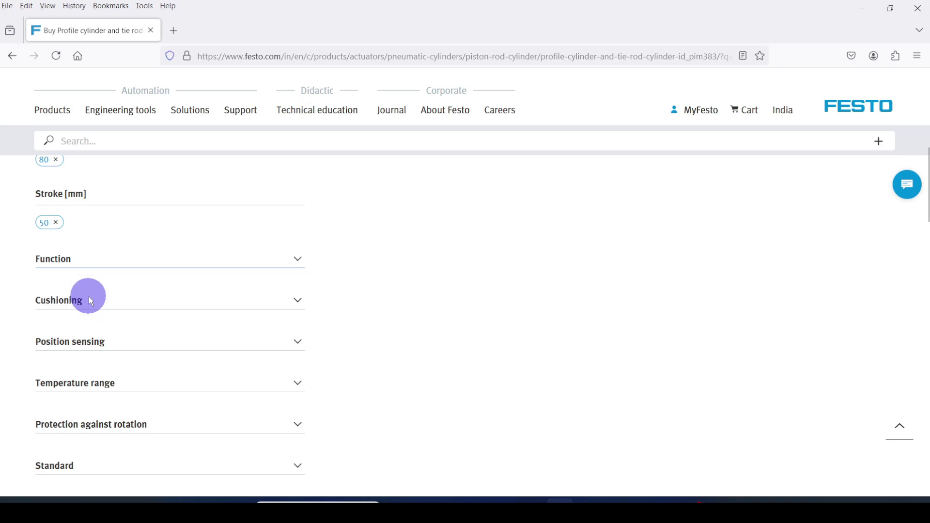
scroll(91, 298, down, 2)
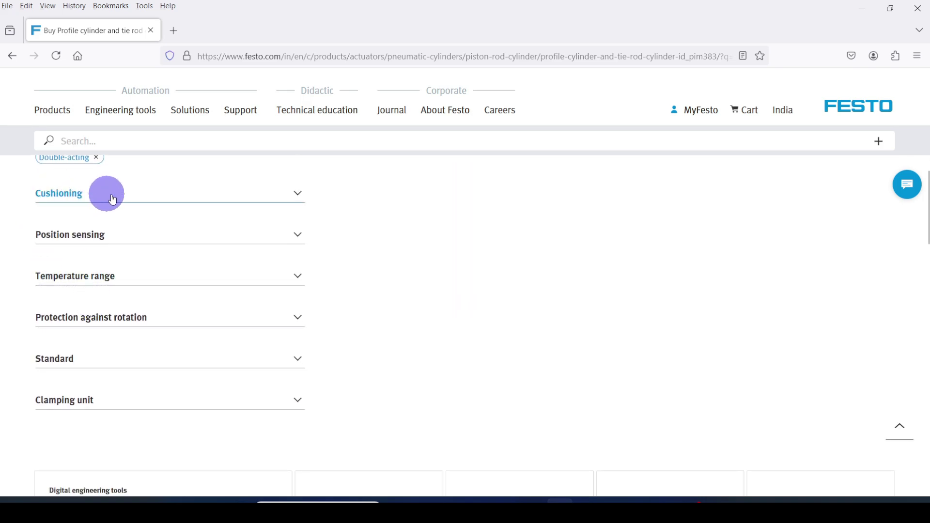
Add cushioning adjustable at both ends, proximity sensor sensing and standard temperature range
click(297, 195)
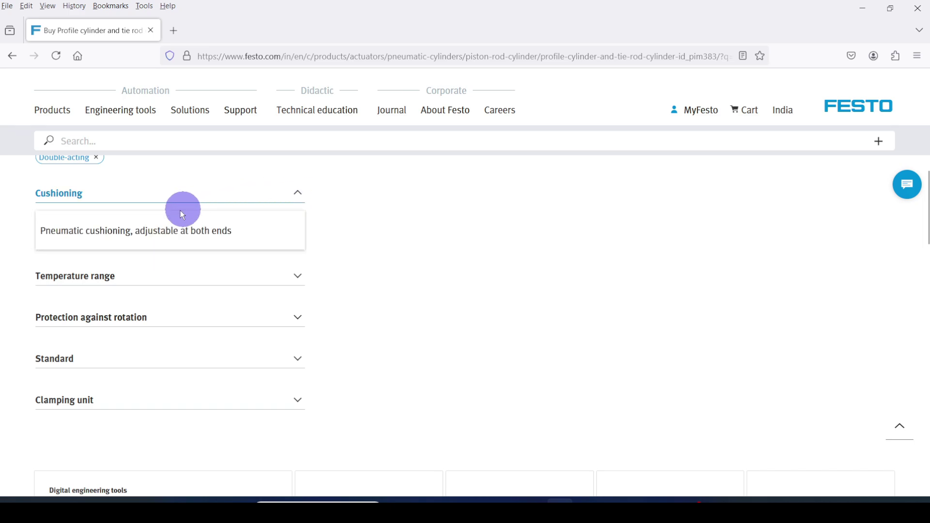
click(133, 233)
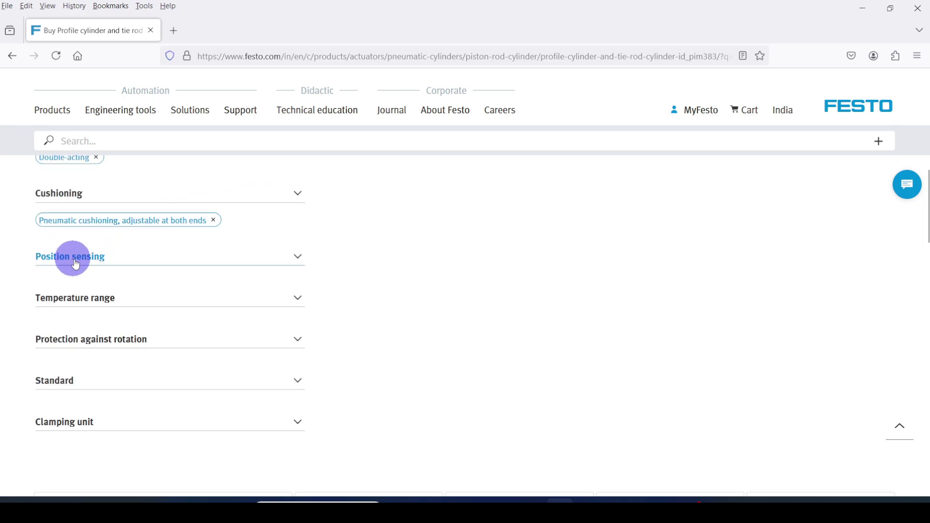
click(298, 258)
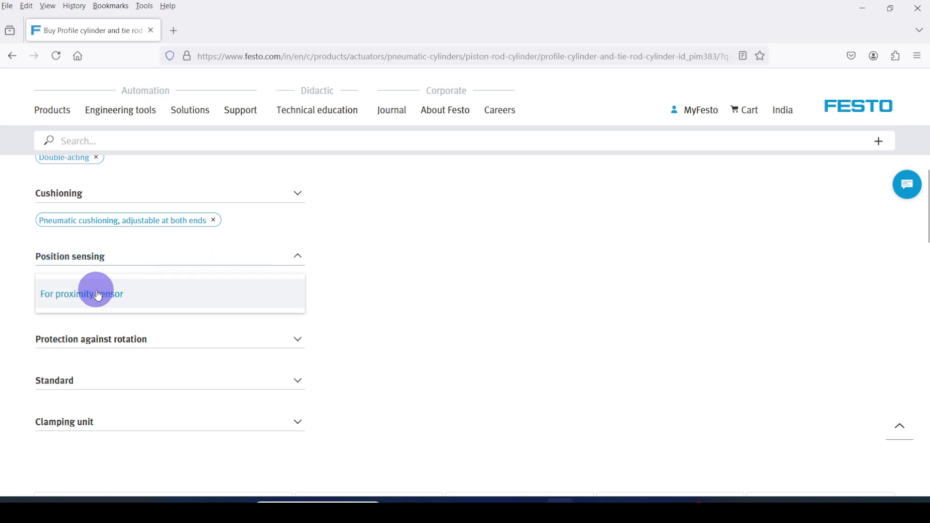
click(96, 297)
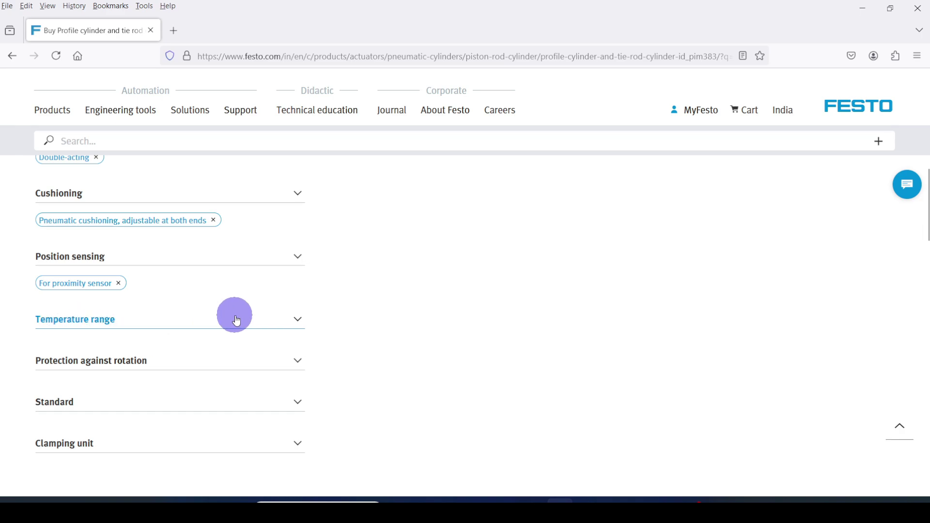
click(299, 320)
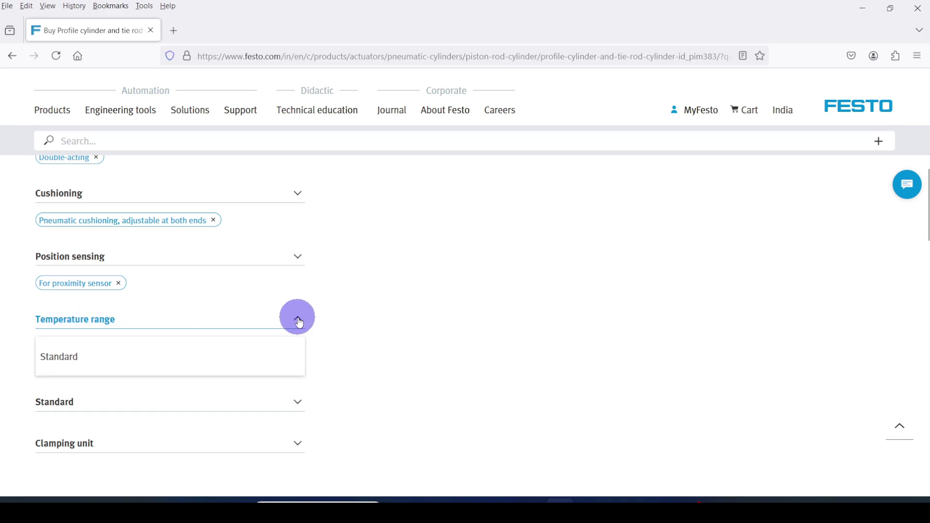
click(63, 359)
scroll(66, 352, down, 3)
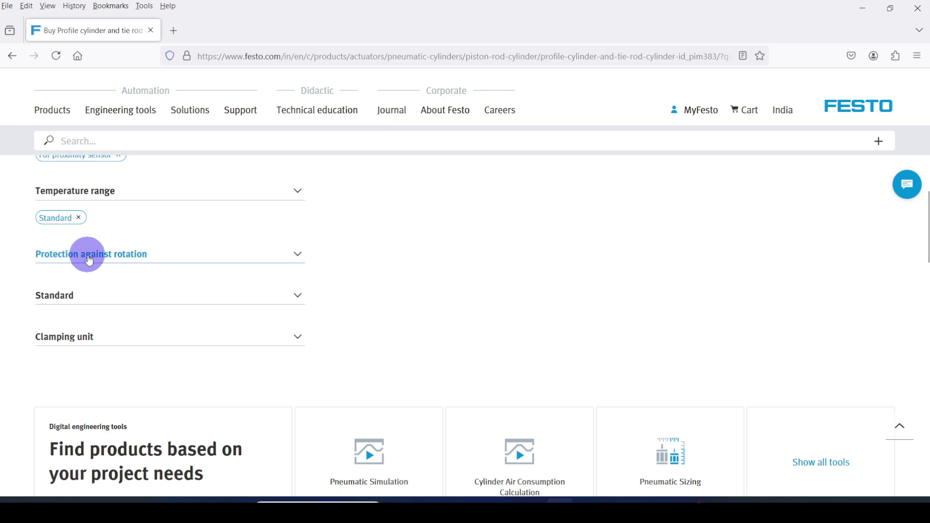
Add no rotation protection, ISO 15552 standard and no clamping unit
click(298, 256)
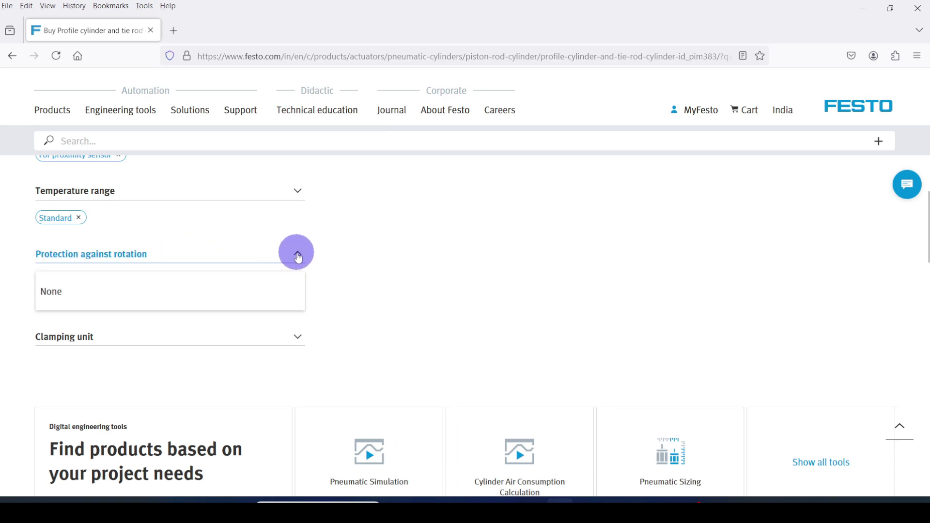
click(49, 294)
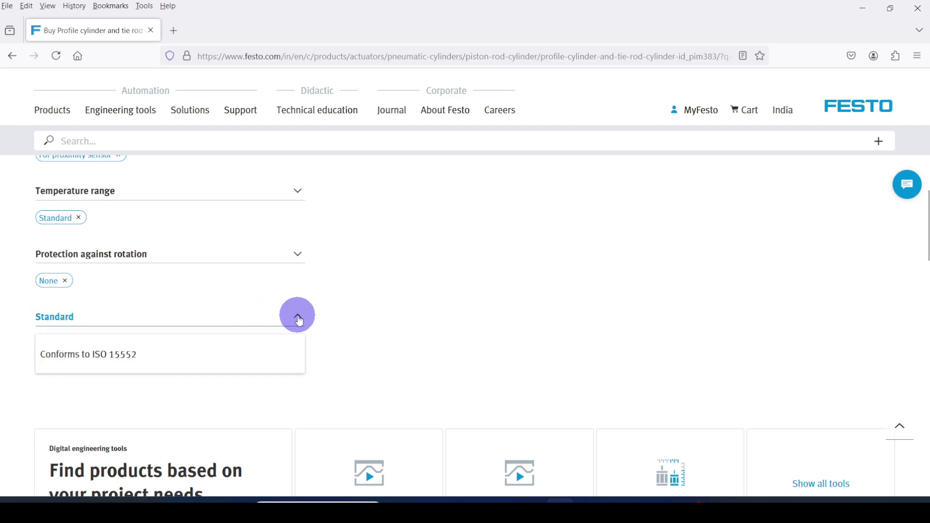
click(98, 360)
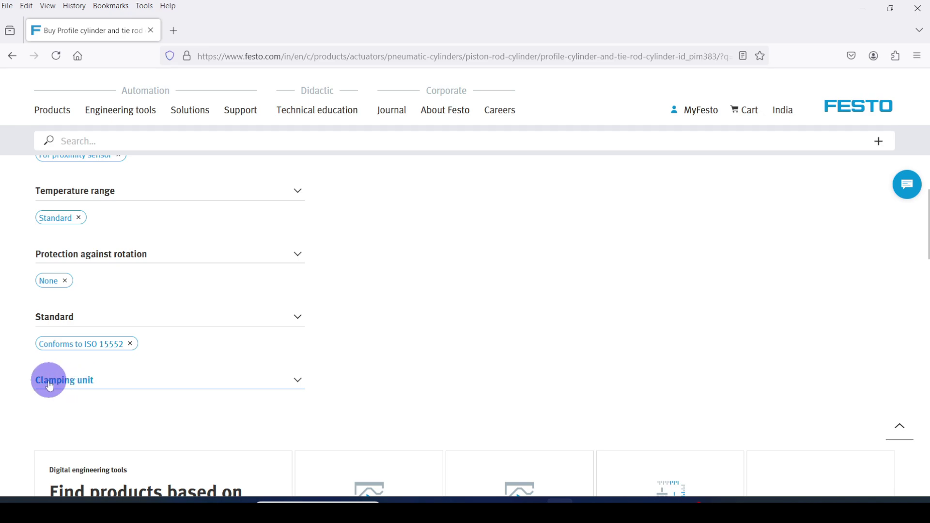
click(296, 382)
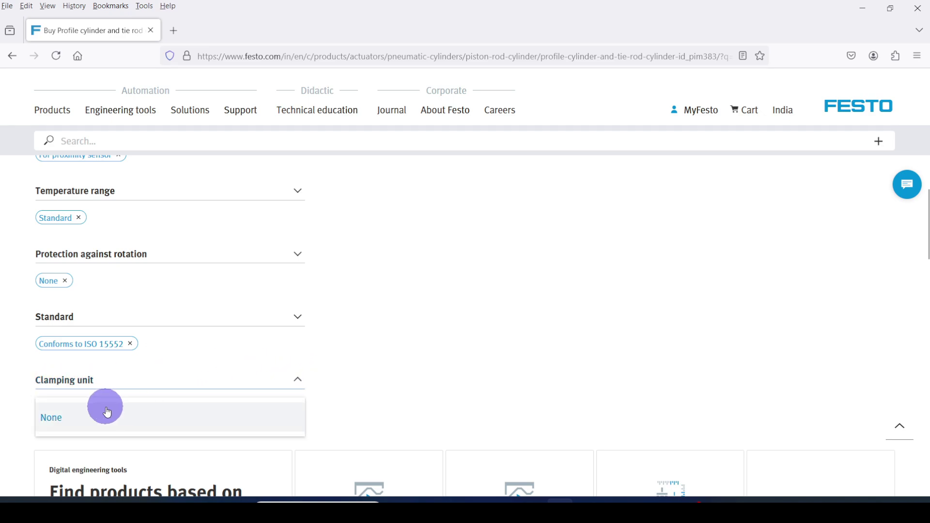
click(55, 420)
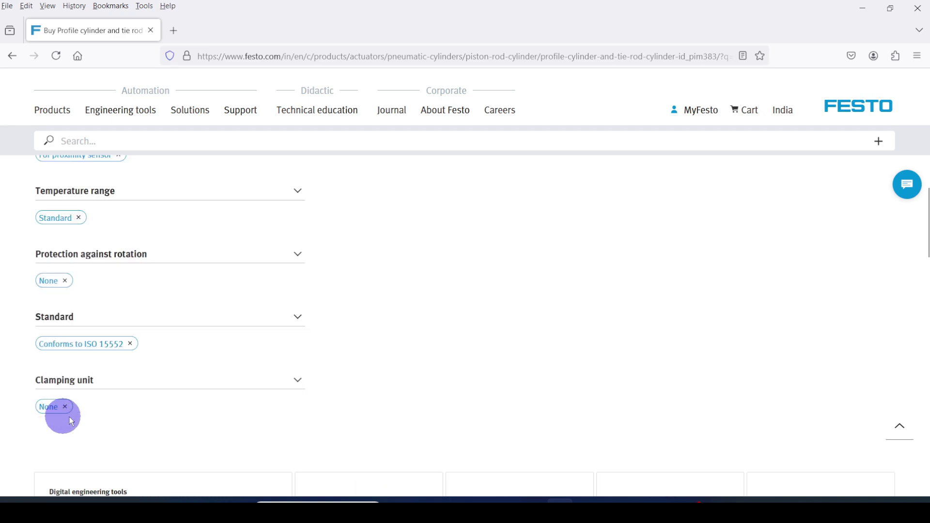
scroll(347, 401, up, 4)
scroll(347, 401, up, 1)
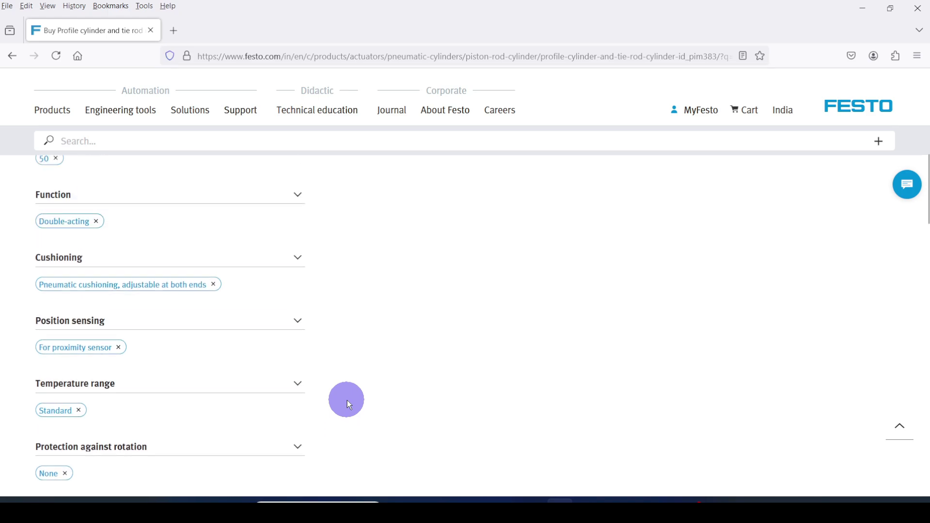
scroll(346, 401, up, 2)
scroll(347, 400, up, 2)
scroll(294, 399, up, 1)
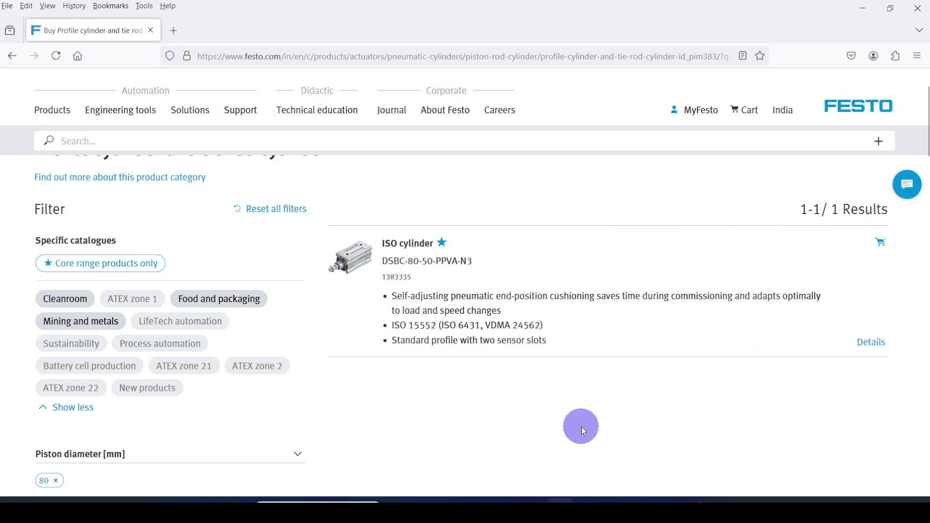
Open the DSBC-80-50-PPVA-N3 product page and review its technical data and accessories
click(400, 247)
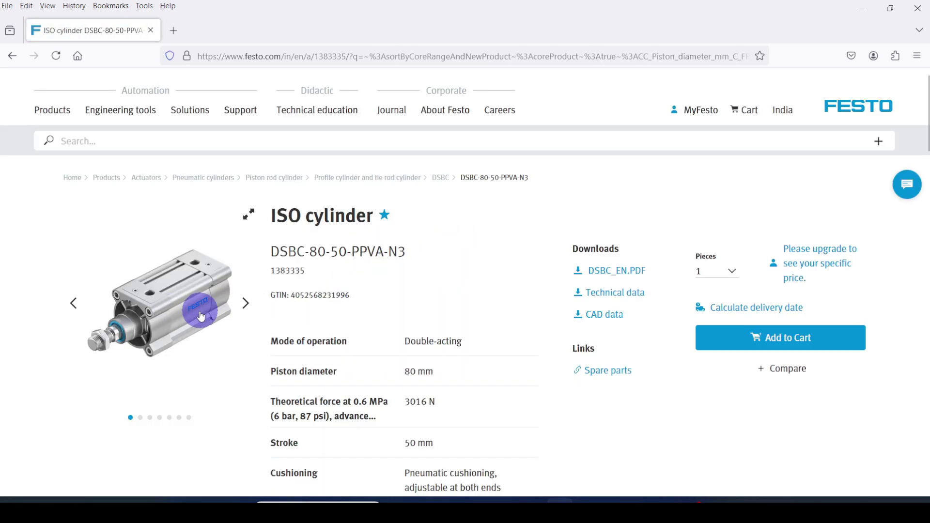
scroll(317, 249, down, 1)
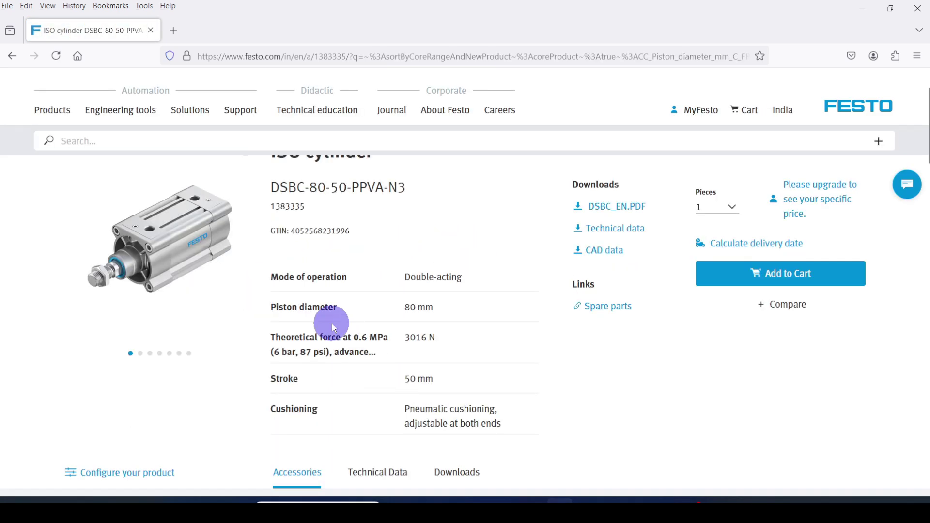
scroll(332, 324, down, 2)
scroll(331, 323, down, 1)
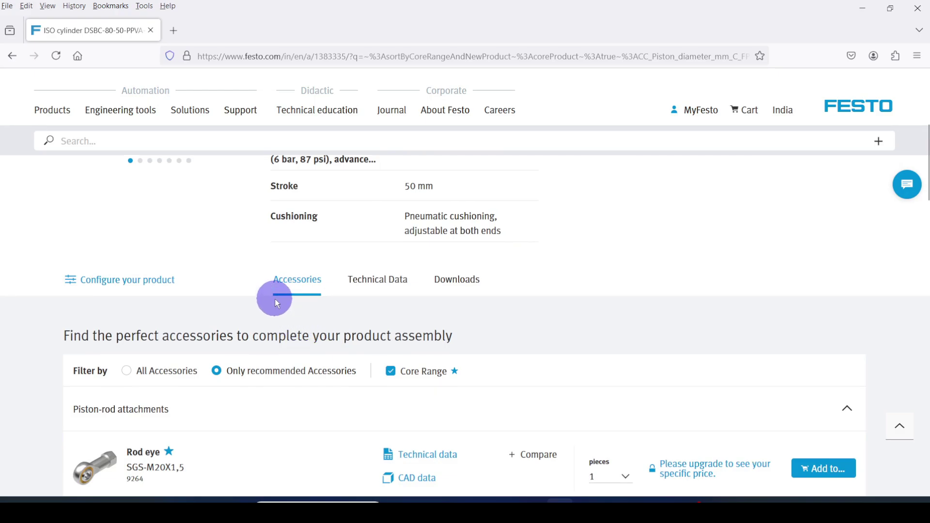
click(381, 284)
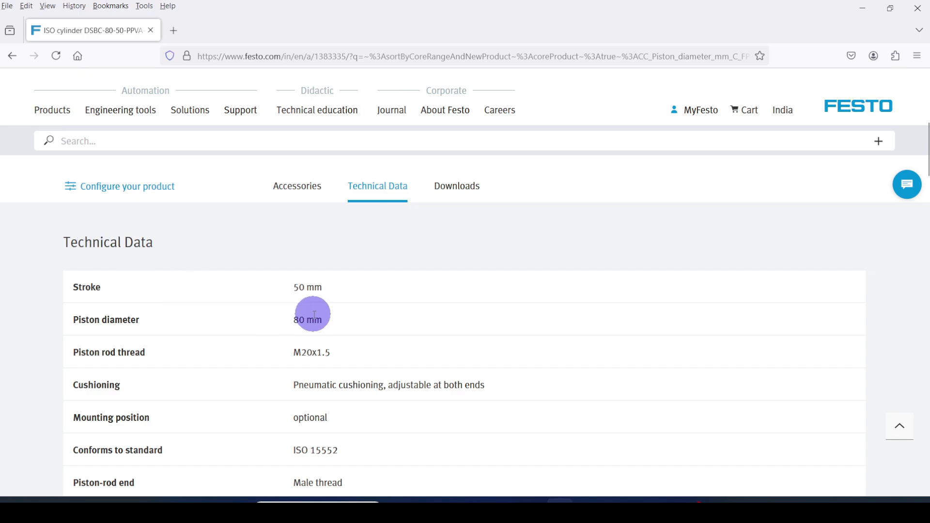
scroll(312, 315, down, 1)
scroll(315, 310, up, 2)
scroll(295, 315, up, 1)
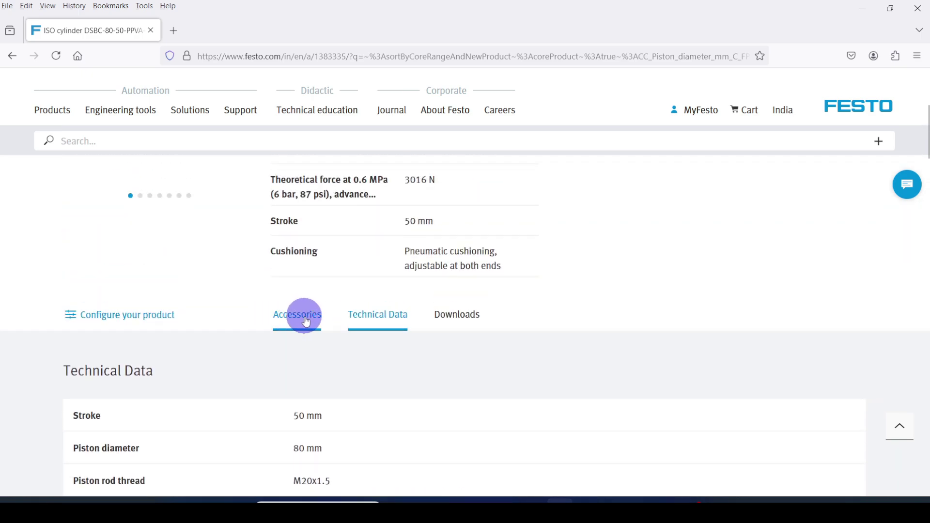
click(306, 321)
scroll(305, 315, down, 2)
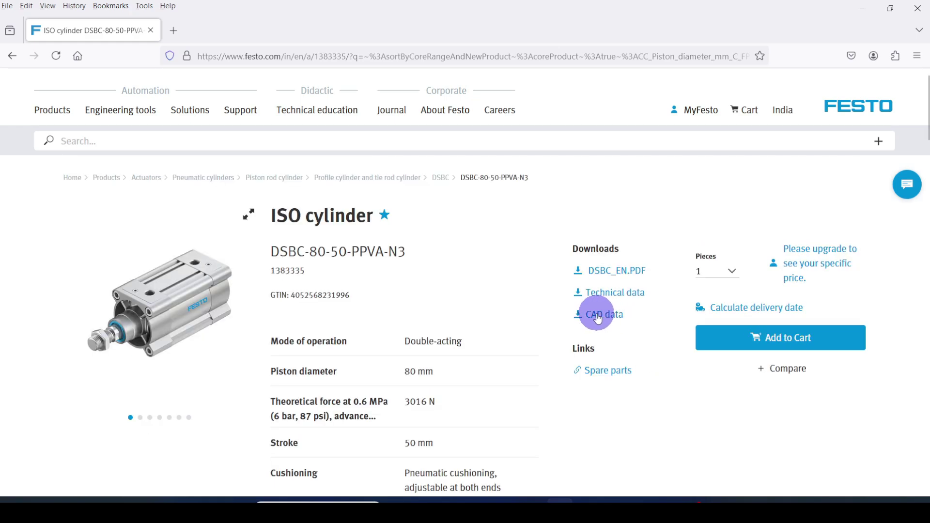
Generate the cylinder's CAD download in SolidWorks 2014-2024 .sldasm format
click(606, 317)
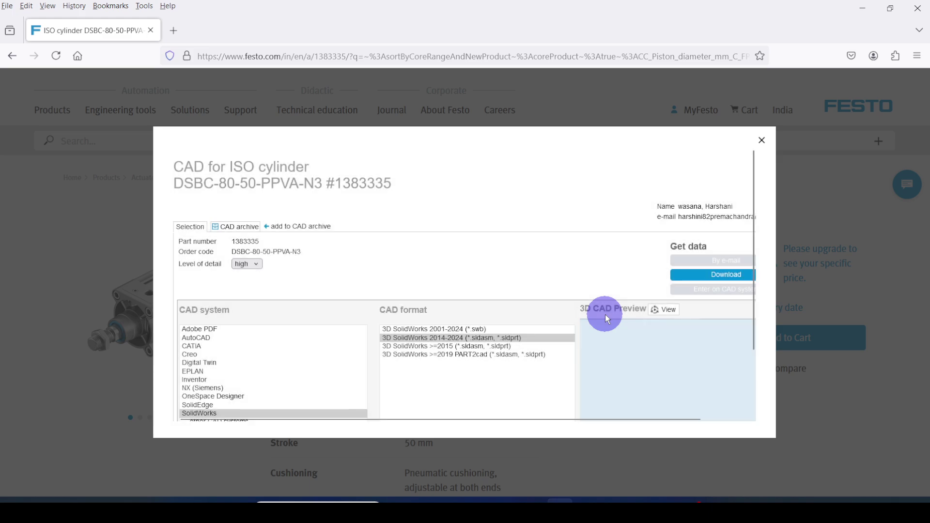
scroll(270, 357, down, 2)
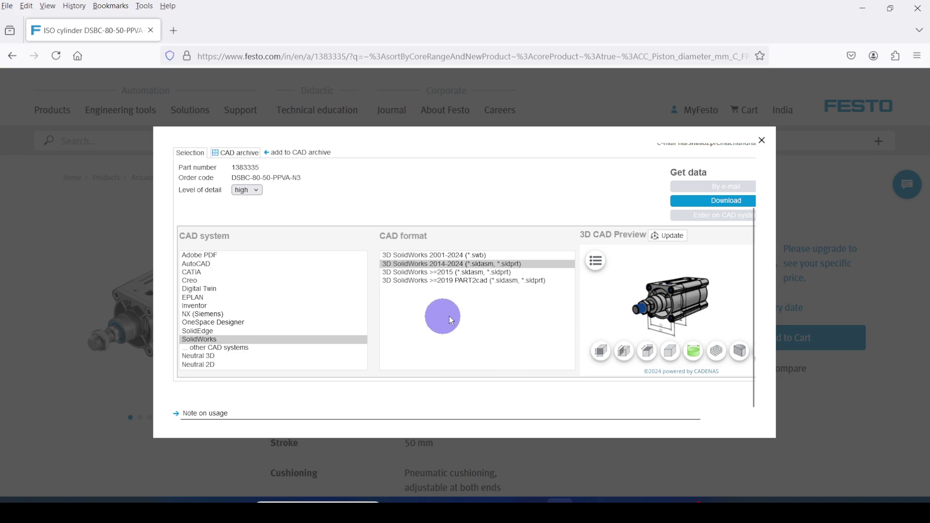
click(724, 202)
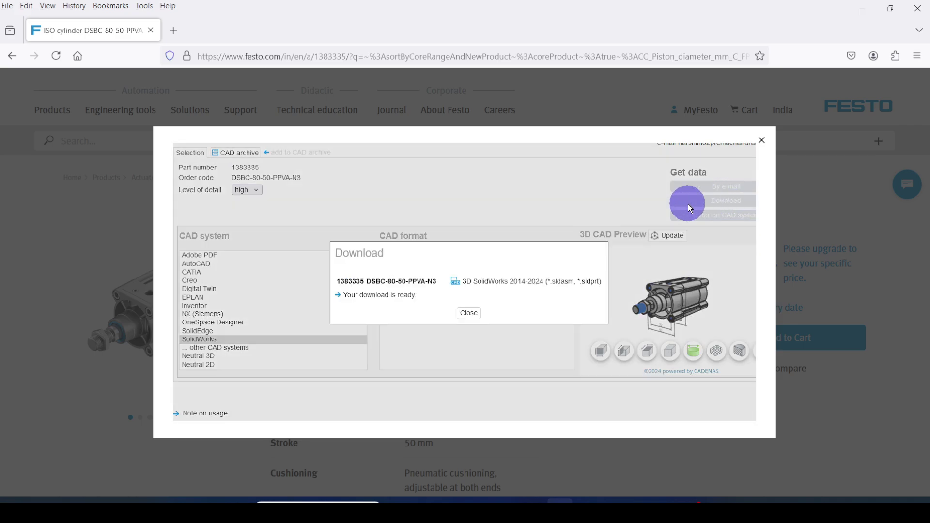
Save the DSBC-80-50-PPVA-N3 zip into the Profile cylinder 2 CAD file folder on drive D
click(391, 298)
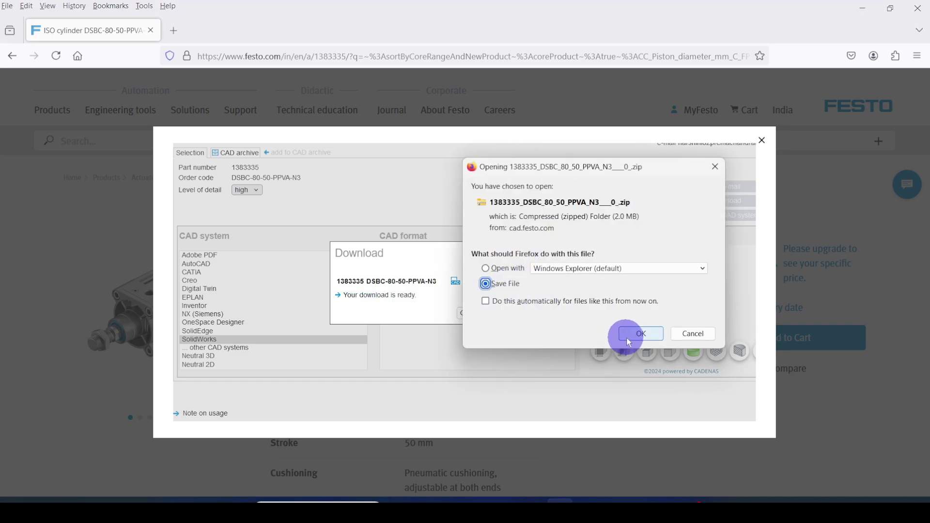
click(636, 334)
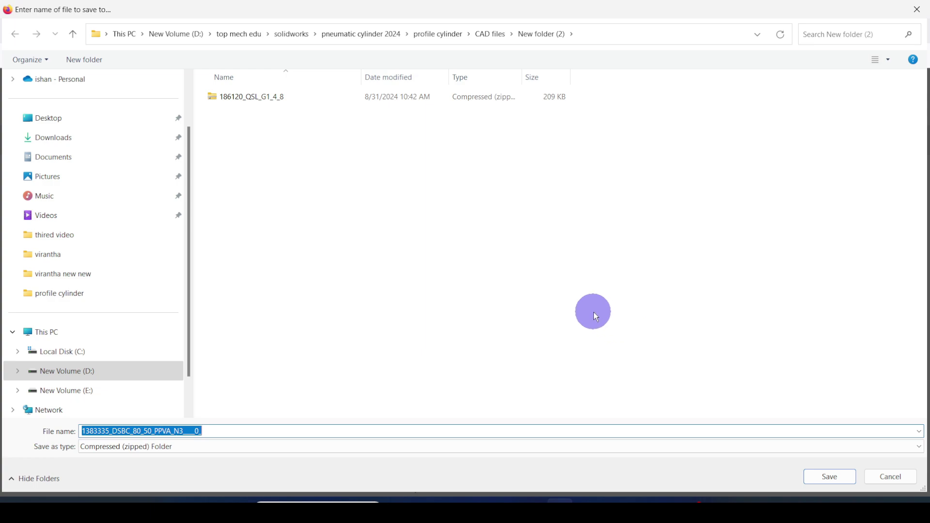
click(833, 476)
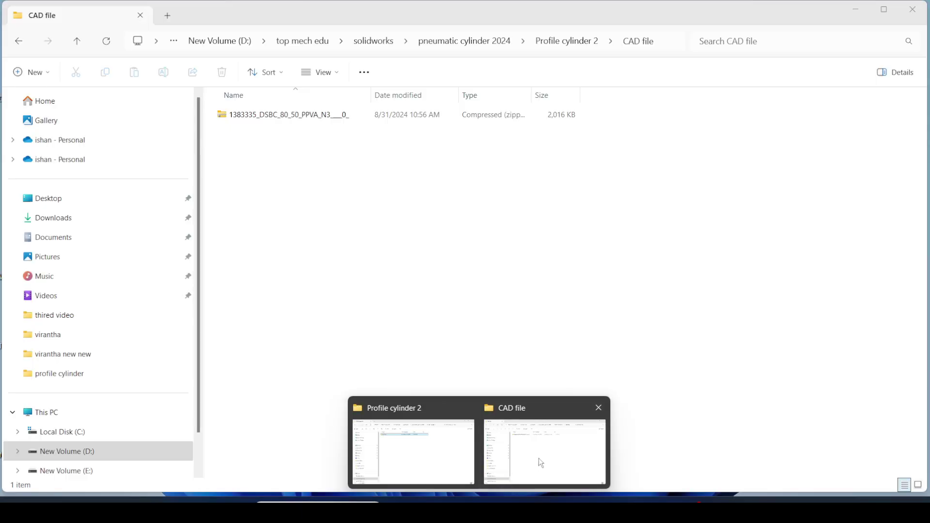
Extract the DSBC-80-50-PPVA-N3 zip in place and open its SOLIDWORKS Assembly Document
click(540, 463)
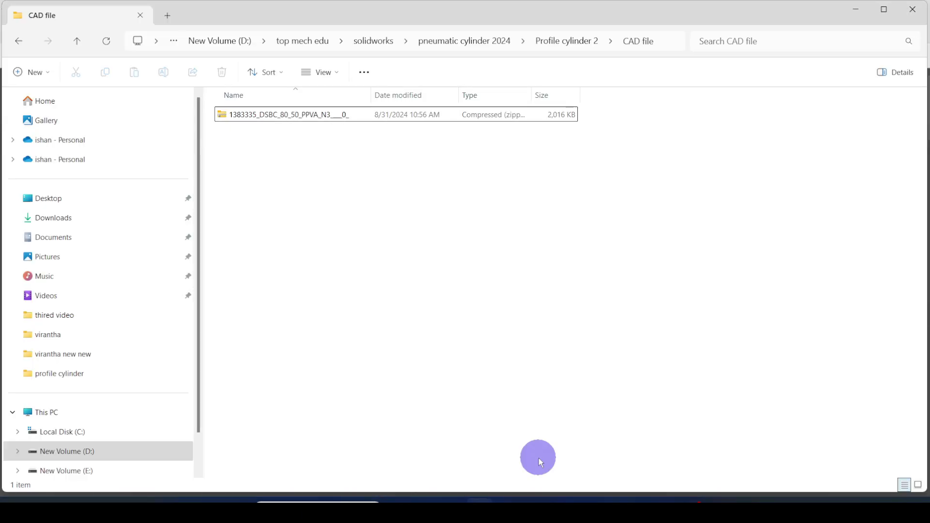
click(291, 116)
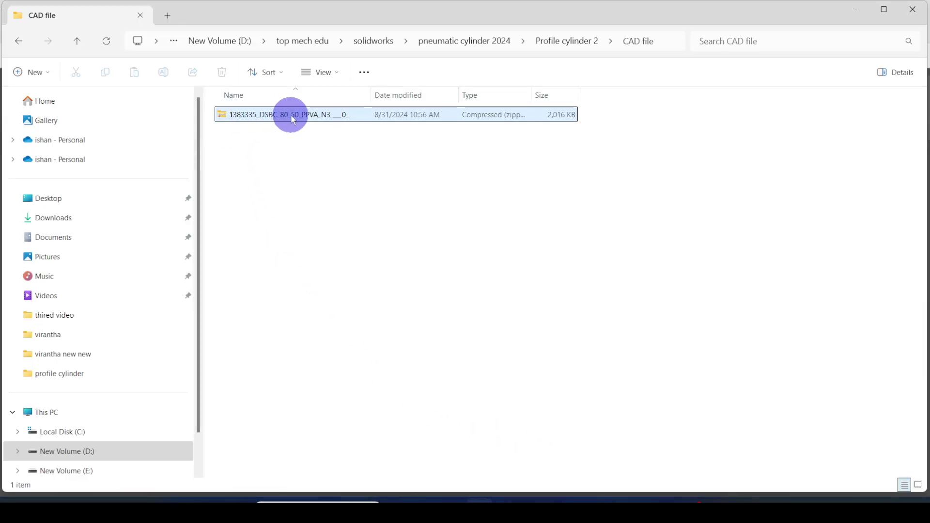
right_click(291, 119)
click(343, 310)
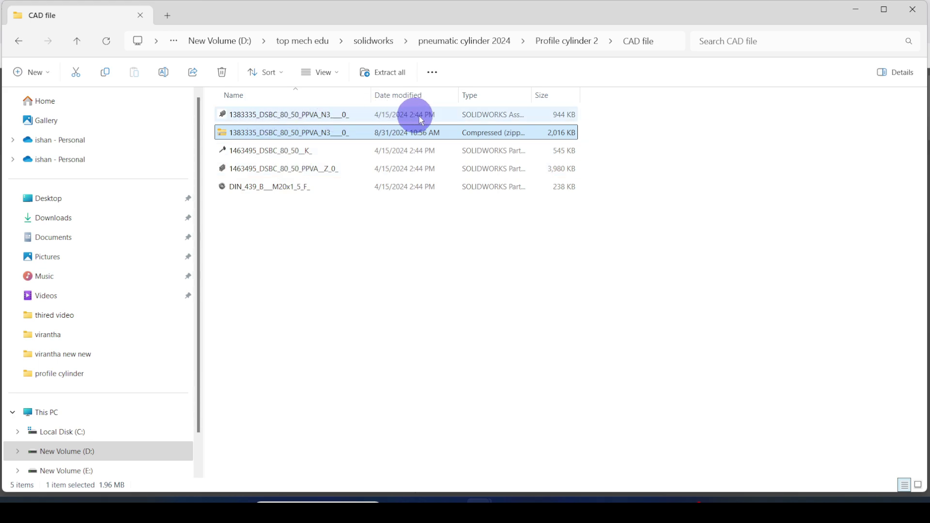
drag(533, 93, 627, 93)
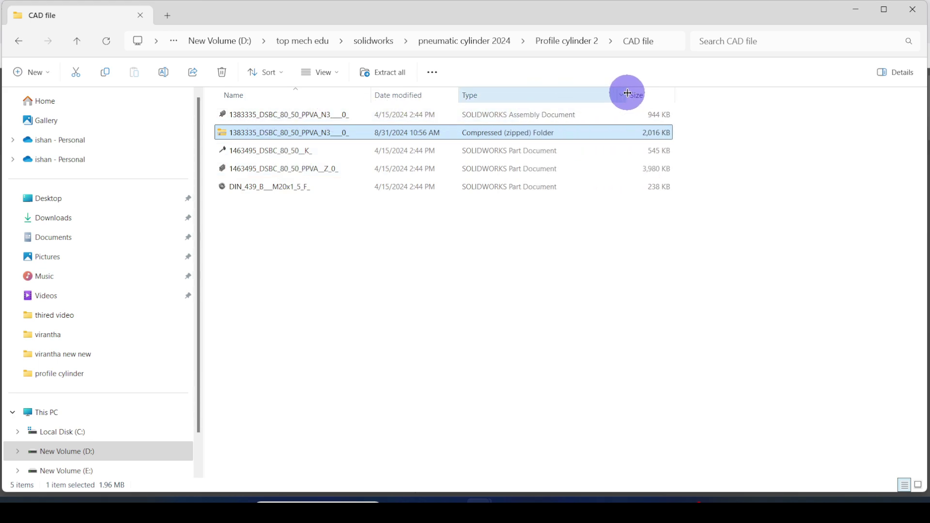
click(313, 115)
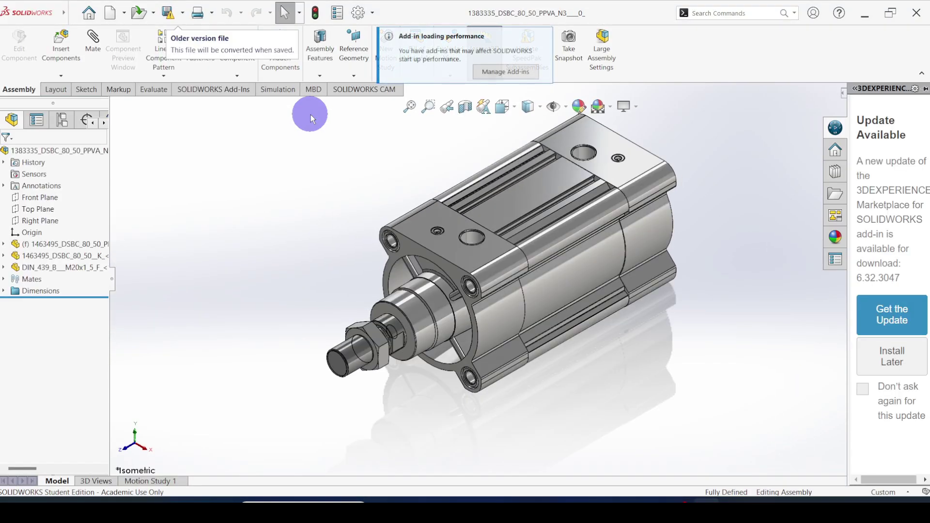
scroll(514, 368, up, 3)
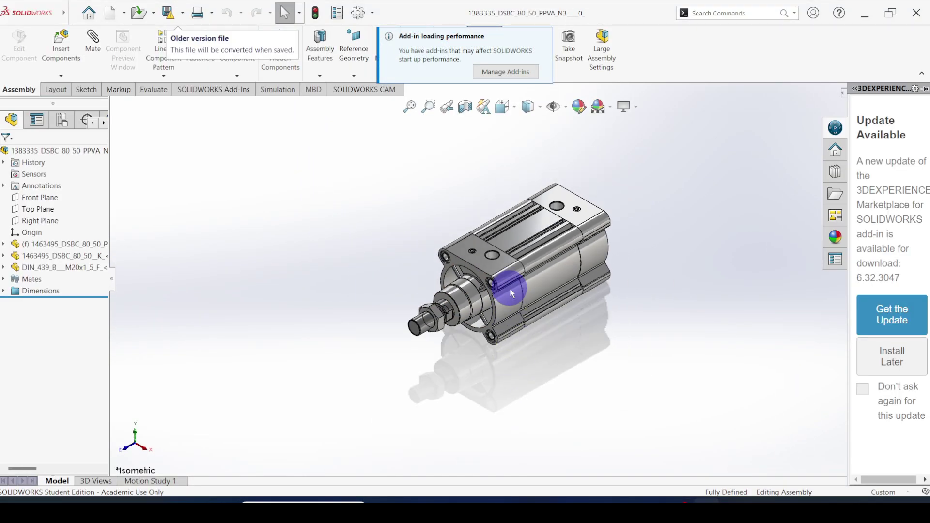
scroll(512, 288, down, 3)
scroll(522, 289, down, 3)
Delete the Coincident2 mate under Mates and drag the piston rod outward
mouse_move(492, 287)
middle_down()
mouse_move(422, 280)
mouse_move(565, 347)
middle_up()
click(4, 279)
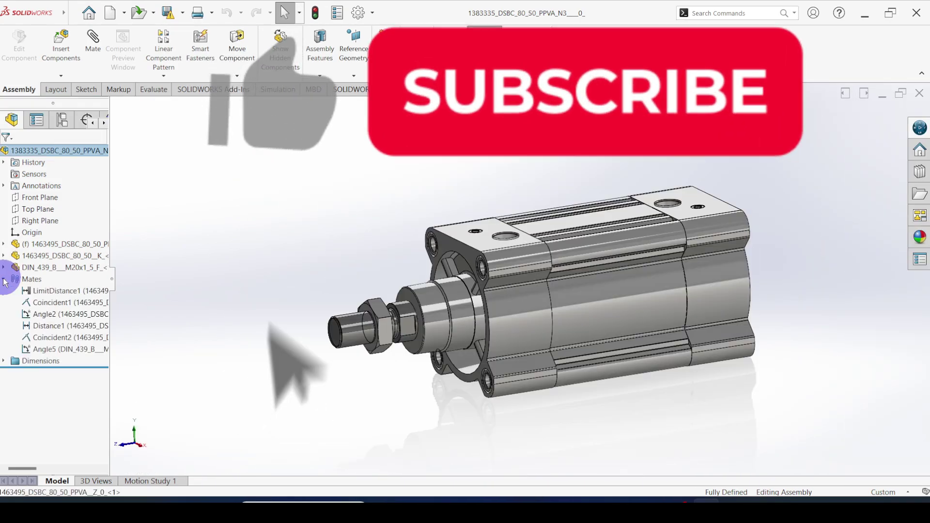
click(17, 349)
click(59, 337)
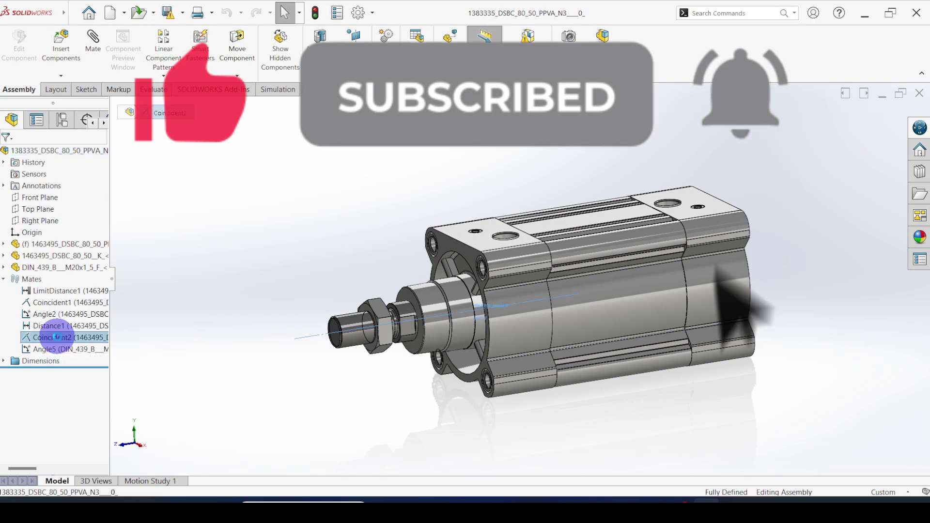
key(Delete)
click(537, 194)
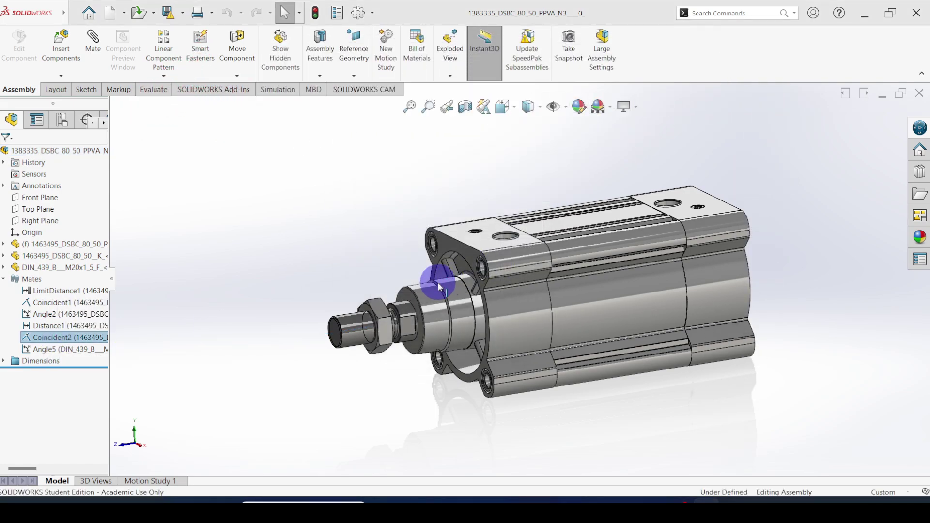
drag(438, 285, 287, 349)
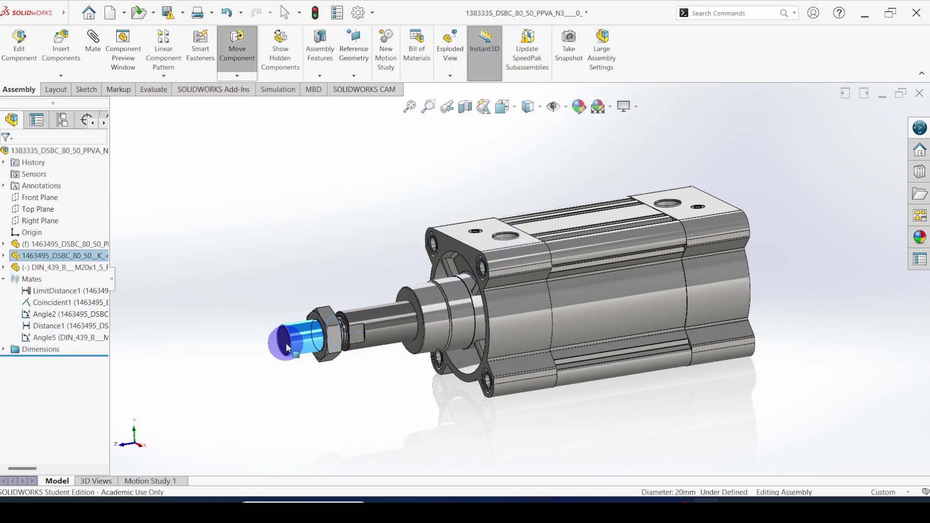
middle_drag(395, 280, 347, 264)
Orbit to a side view and slide the piston rod and rod eye back in
click(347, 264)
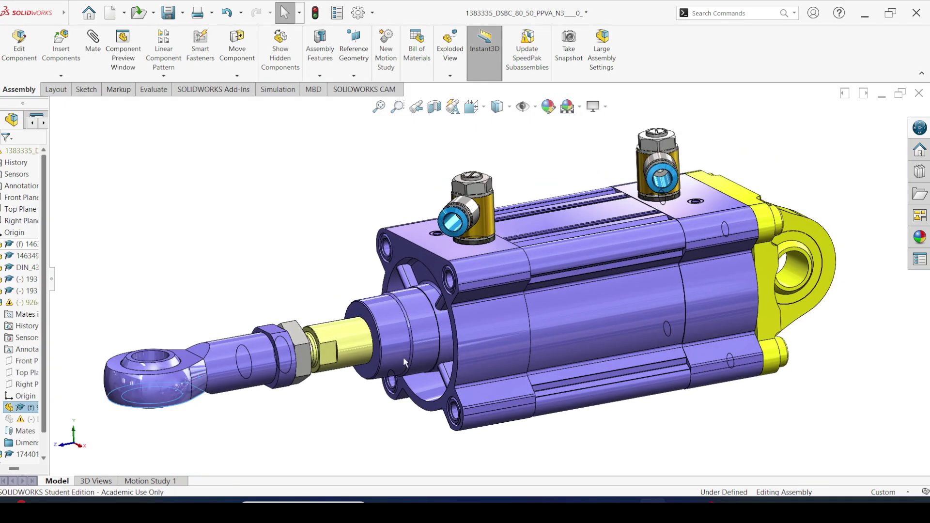
middle_drag(366, 412, 428, 410)
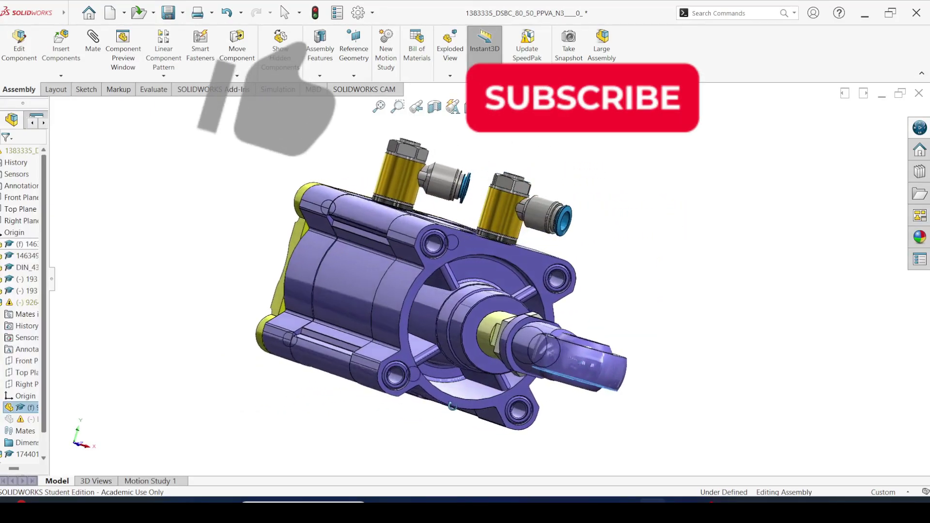
mouse_move(428, 410)
middle_down()
mouse_move(465, 402)
mouse_move(553, 422)
mouse_move(570, 477)
mouse_move(584, 470)
mouse_move(266, 385)
middle_up()
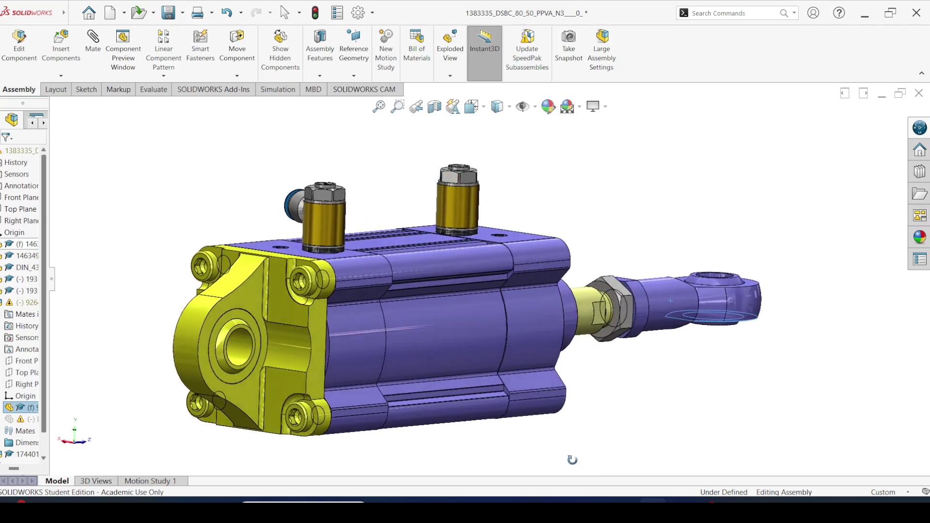
mouse_move(225, 392)
mouse_down()
mouse_move(271, 380)
mouse_move(193, 389)
mouse_move(276, 392)
mouse_move(226, 399)
mouse_move(263, 388)
mouse_up()
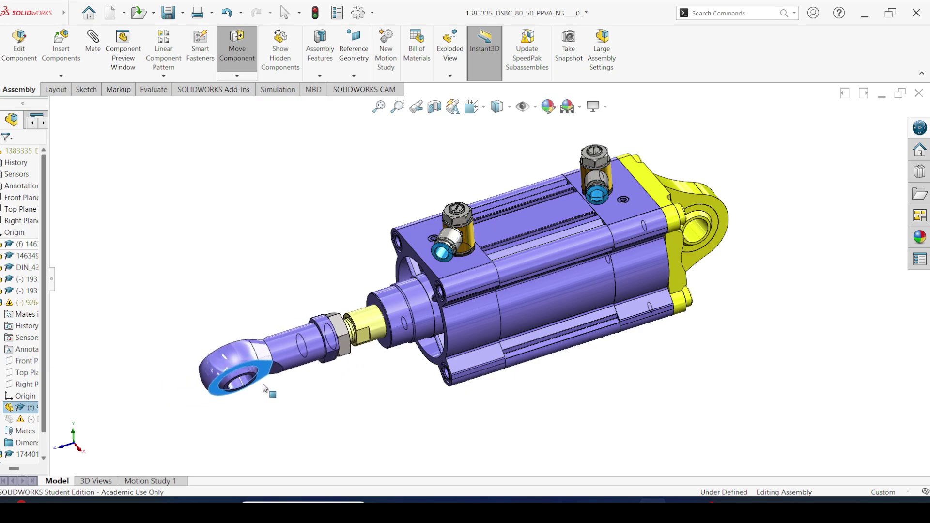
key(Escape)
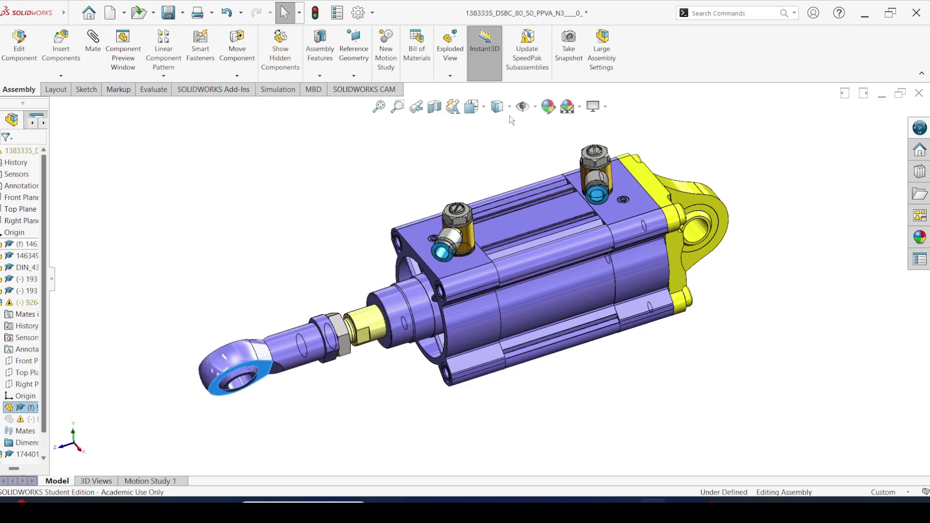